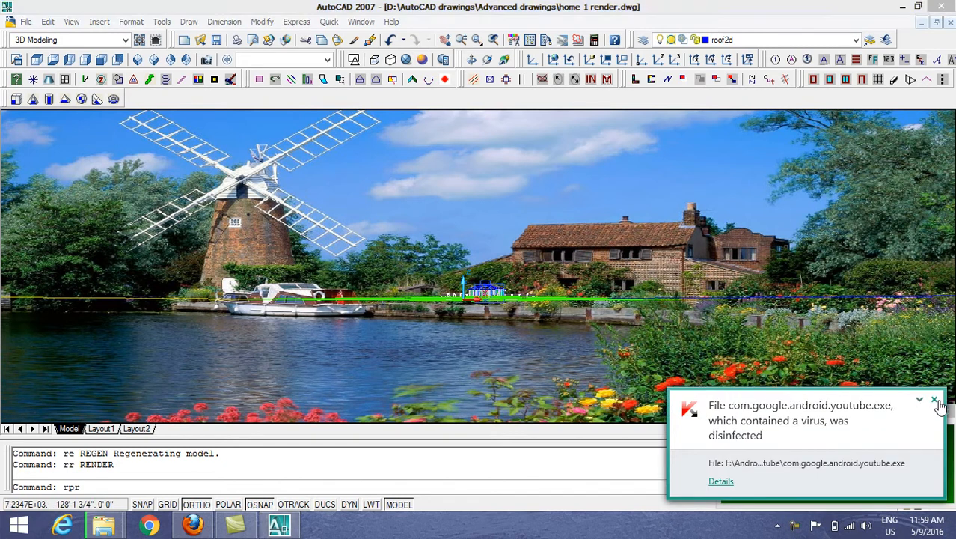
# Set the render output size to 2500 x 1750 pixels in the advanced render settings and close the palette
pyautogui.press('Return')
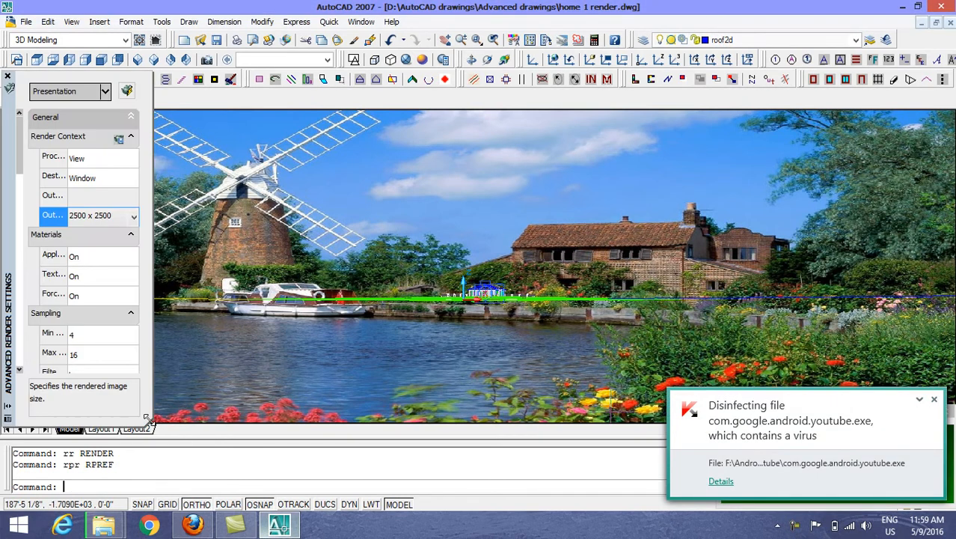
pyautogui.click(133, 217)
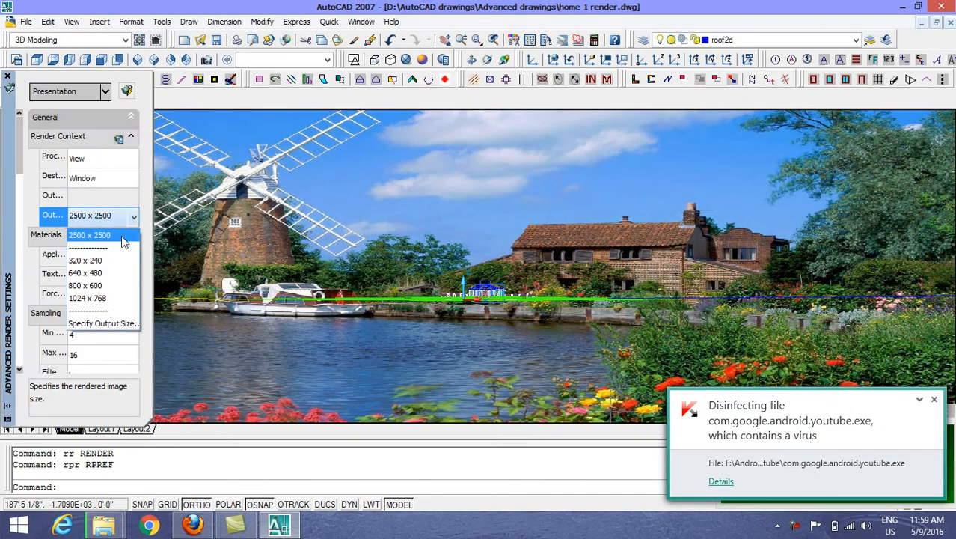
pyautogui.click(103, 322)
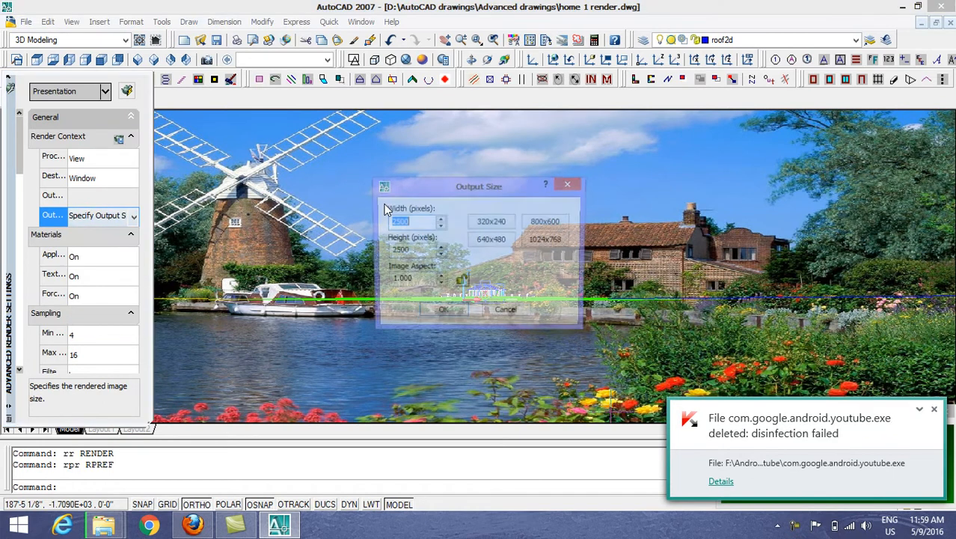
pyautogui.doubleClick(411, 253)
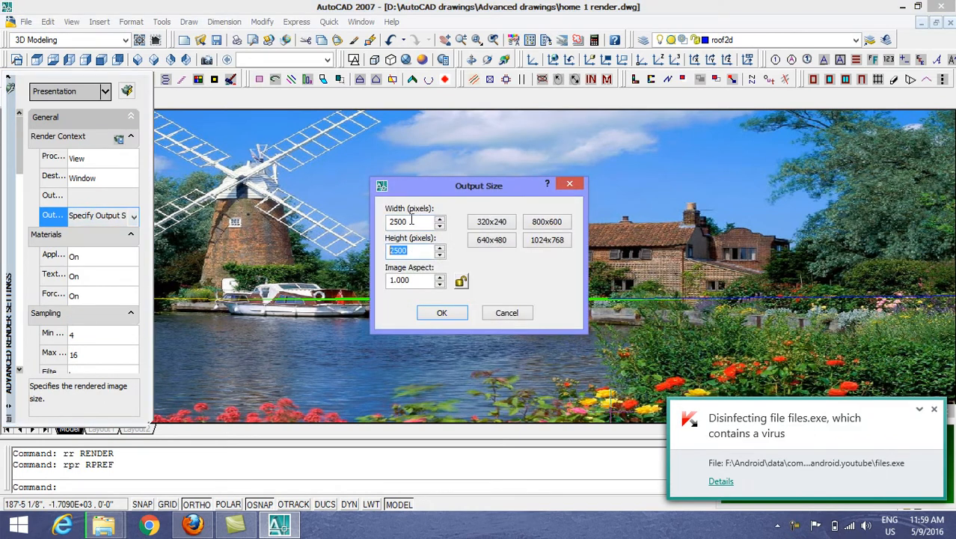
pyautogui.write('1')
pyautogui.click(436, 314)
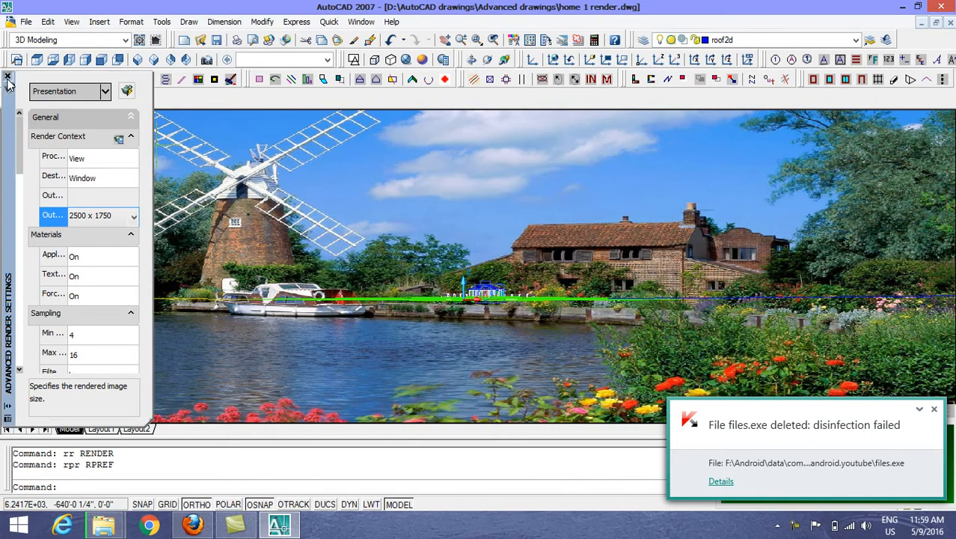
pyautogui.click(7, 79)
# Make the saved Camera1 model view the current view through the View Manager
pyautogui.press('Return')
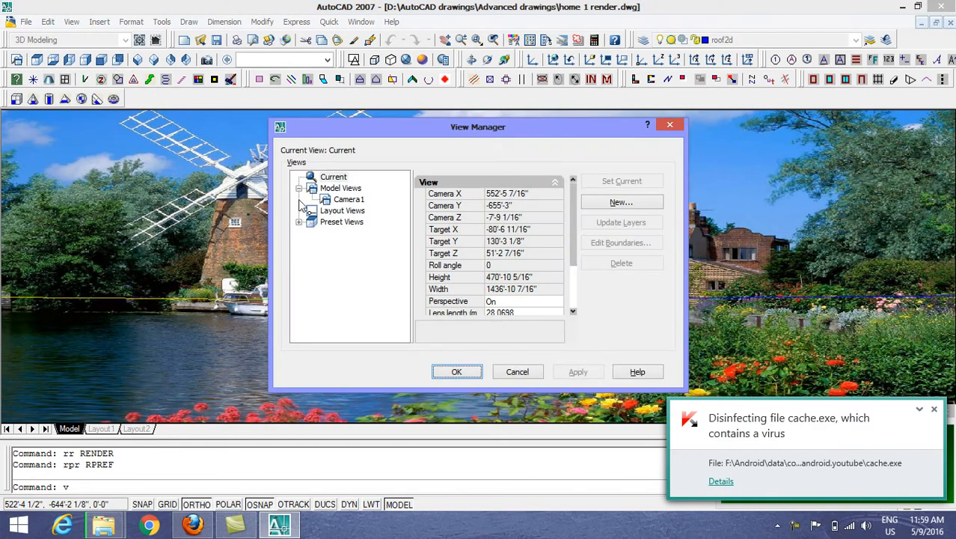
pyautogui.click(348, 199)
pyautogui.click(595, 189)
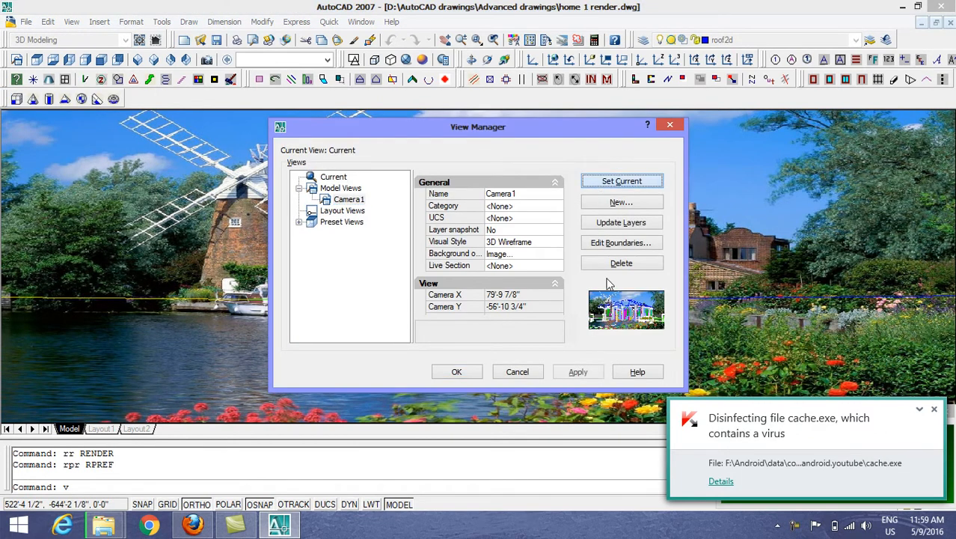
pyautogui.click(588, 374)
pyautogui.click(465, 372)
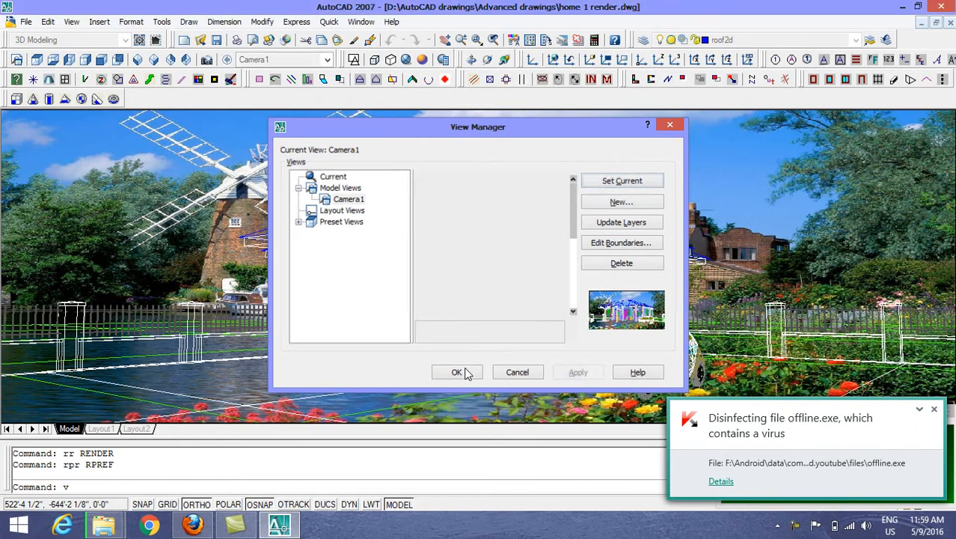
# Run FACETRES and accept its value of 10
pyautogui.write('f')
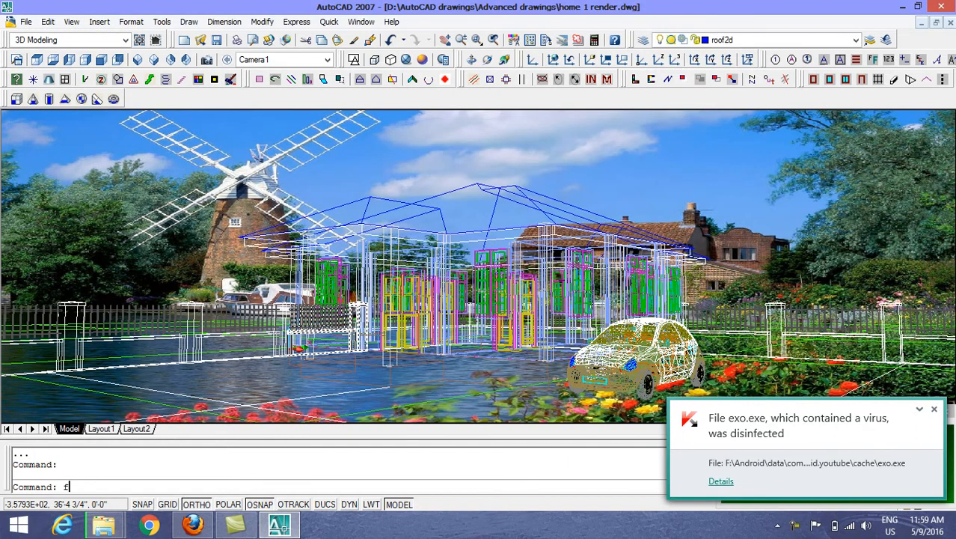
pyautogui.write('acetes')
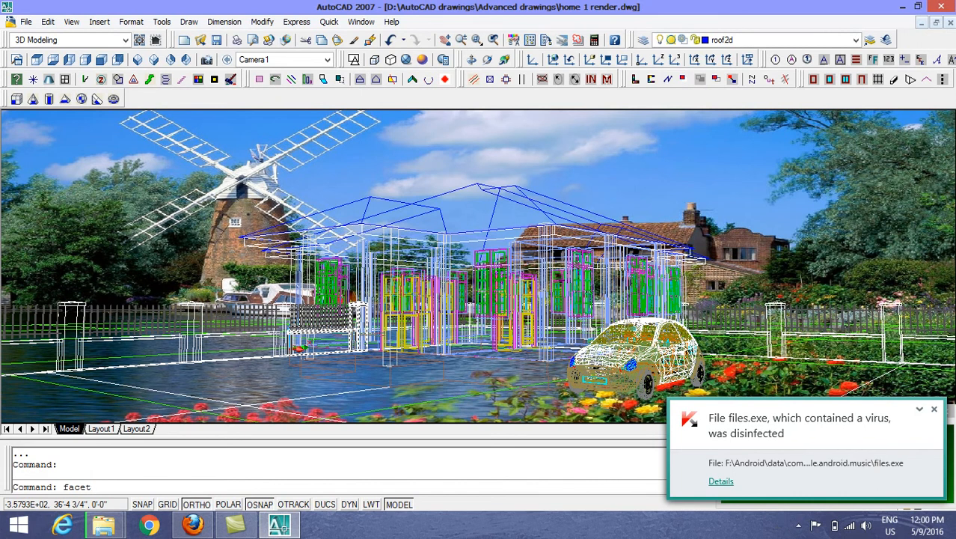
pyautogui.press('Return')
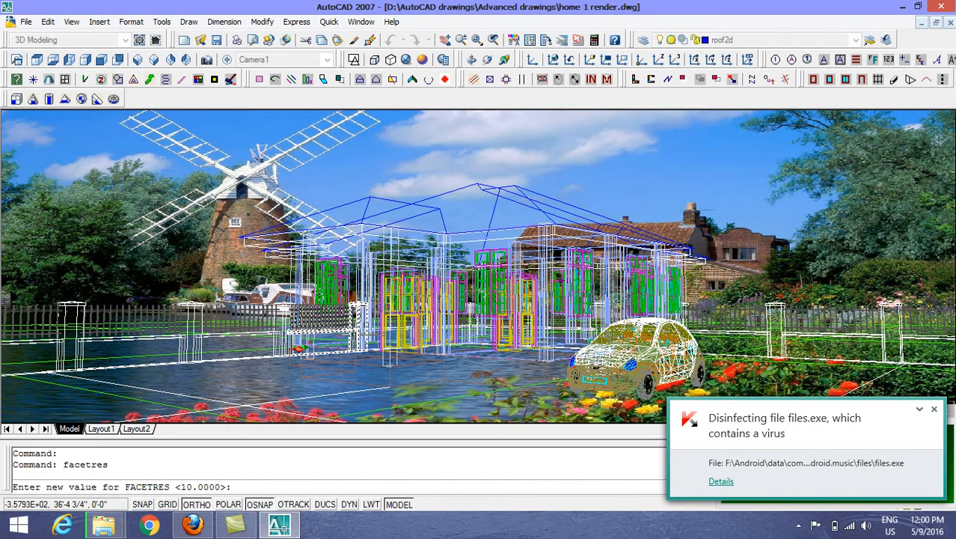
pyautogui.press('Return')
# Regenerate the model and render the Camera1 view
pyautogui.write('re')
pyautogui.press('Return')
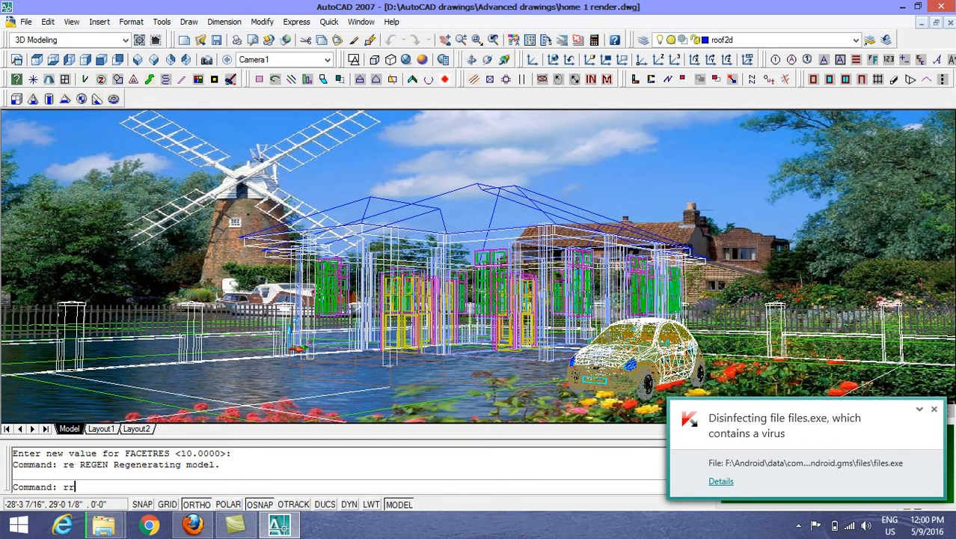
pyautogui.press('Return')
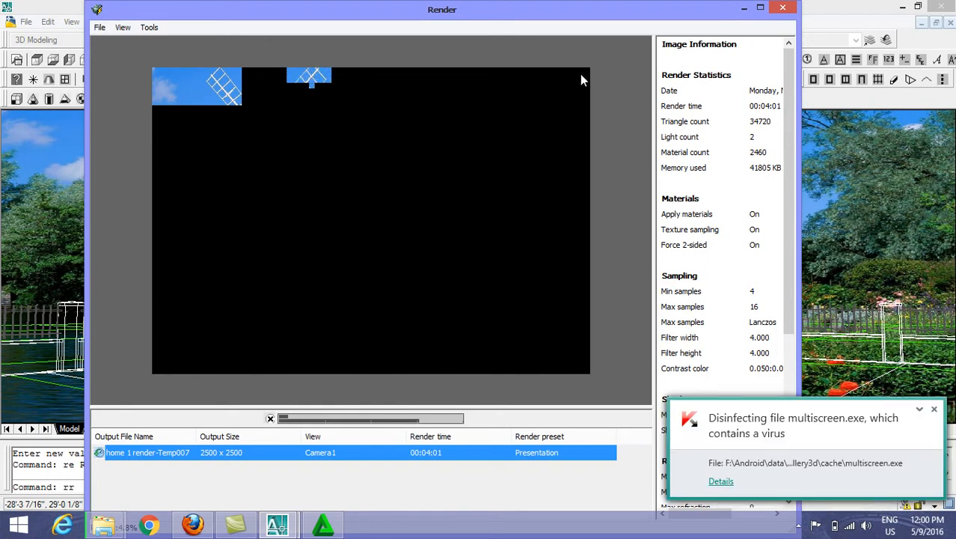
# Minimize the Render window and the drawing window and dismiss the antivirus notifications
pyautogui.click(744, 8)
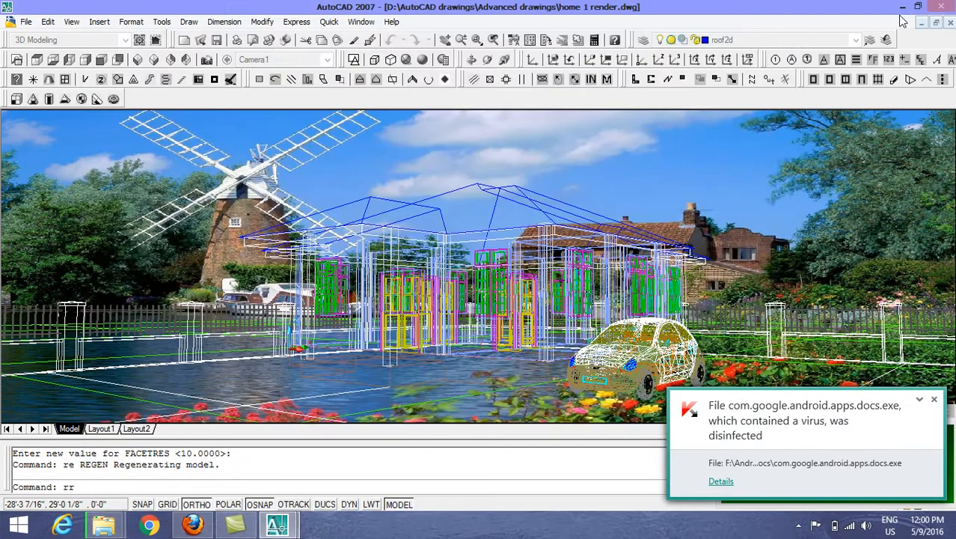
pyautogui.click(903, 8)
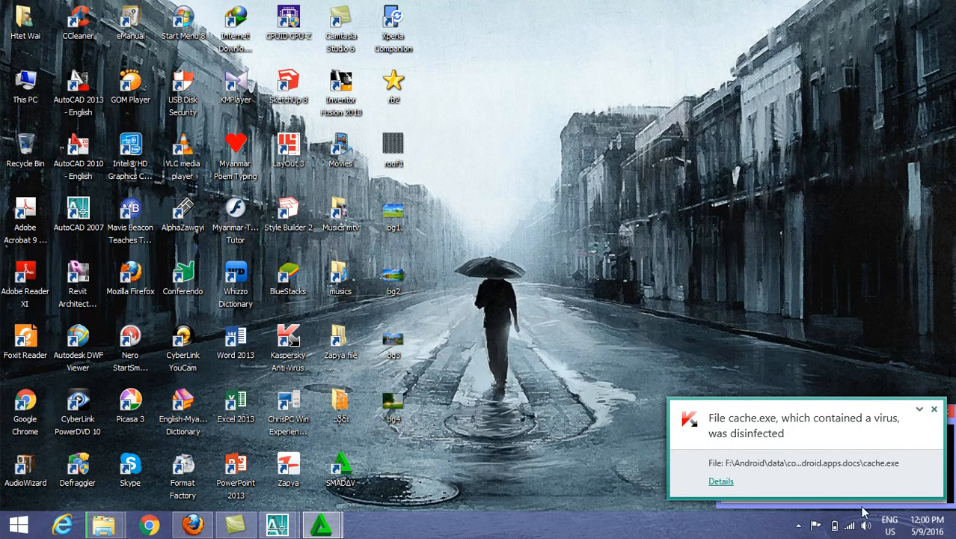
pyautogui.click(933, 410)
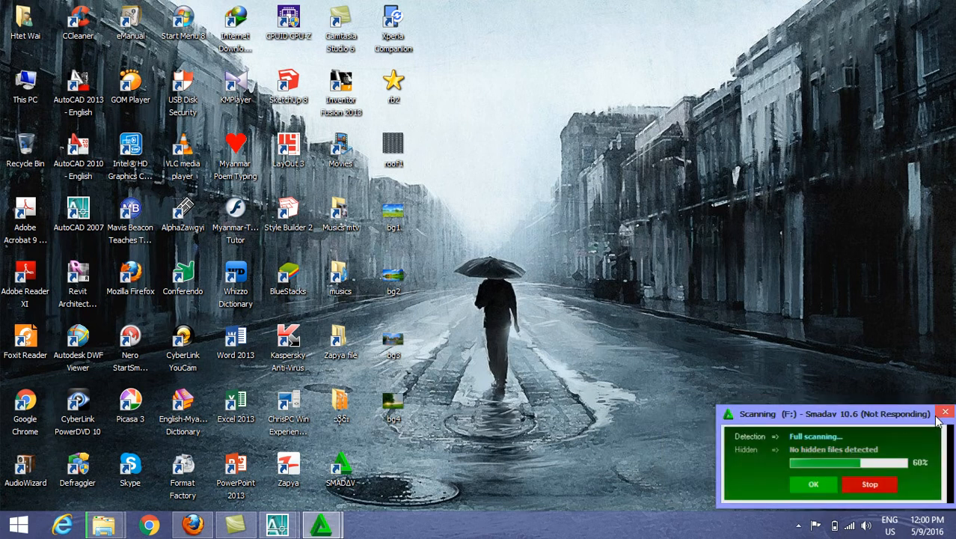
pyautogui.click(934, 411)
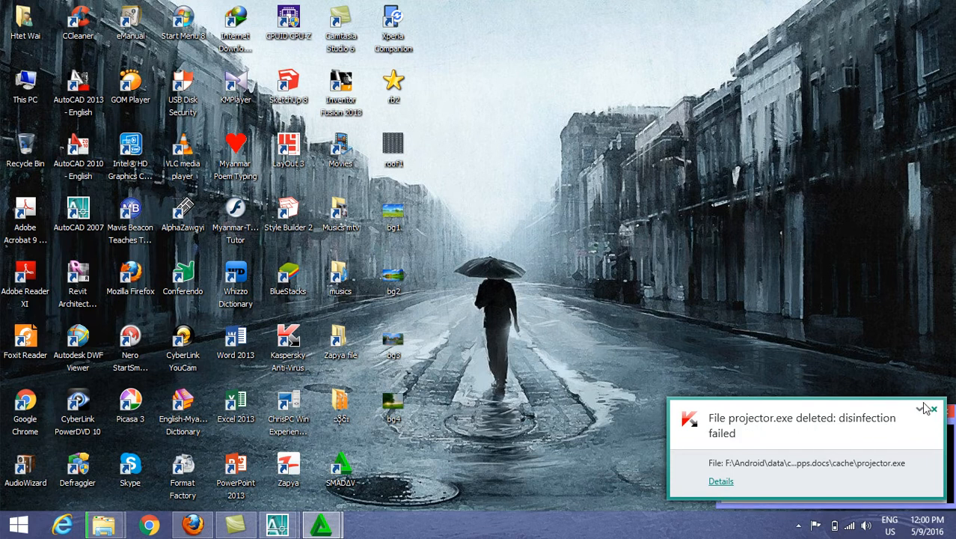
pyautogui.click(798, 525)
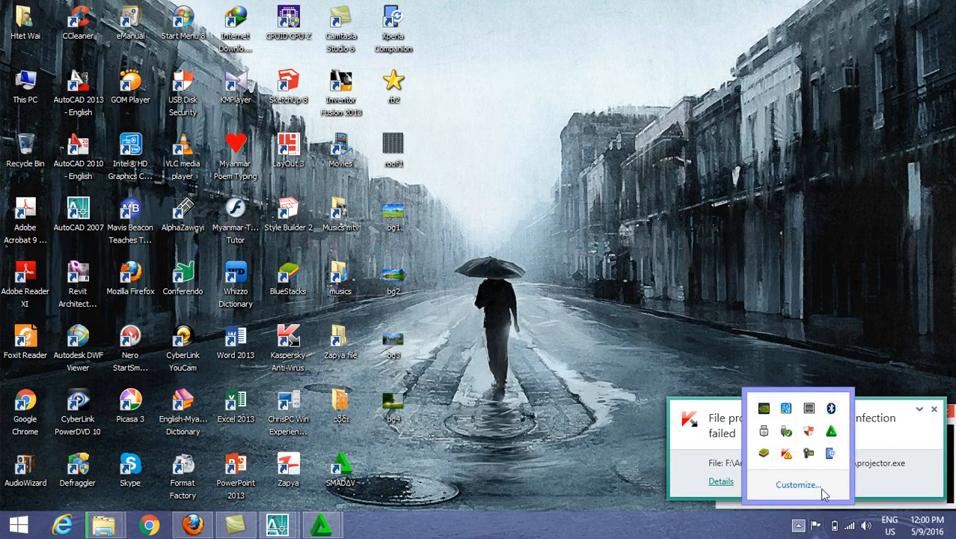
pyautogui.click(810, 453)
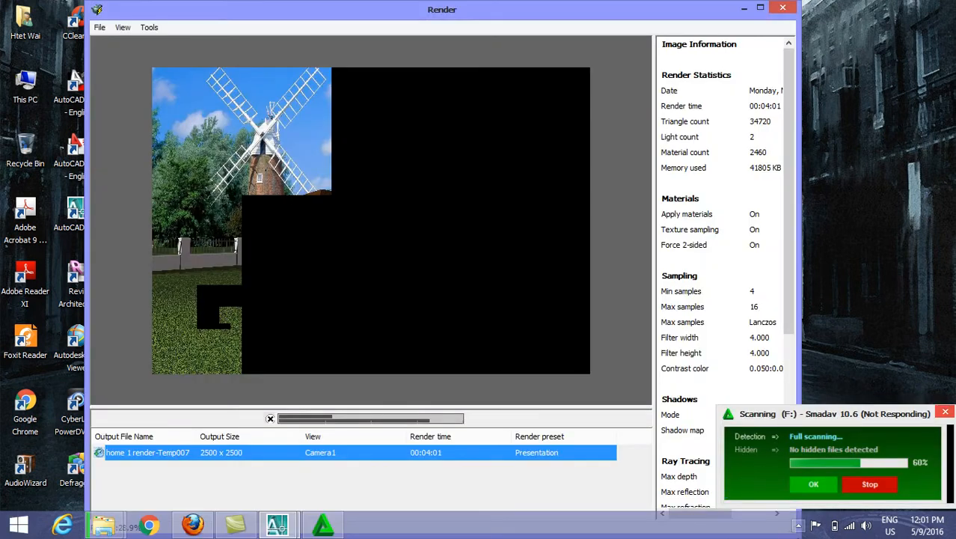
pyautogui.click(798, 525)
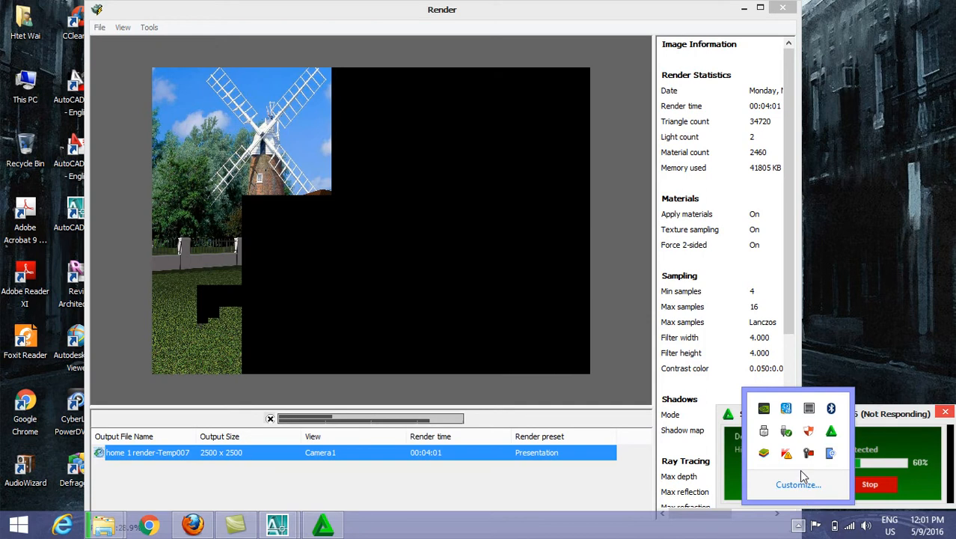
pyautogui.click(808, 453)
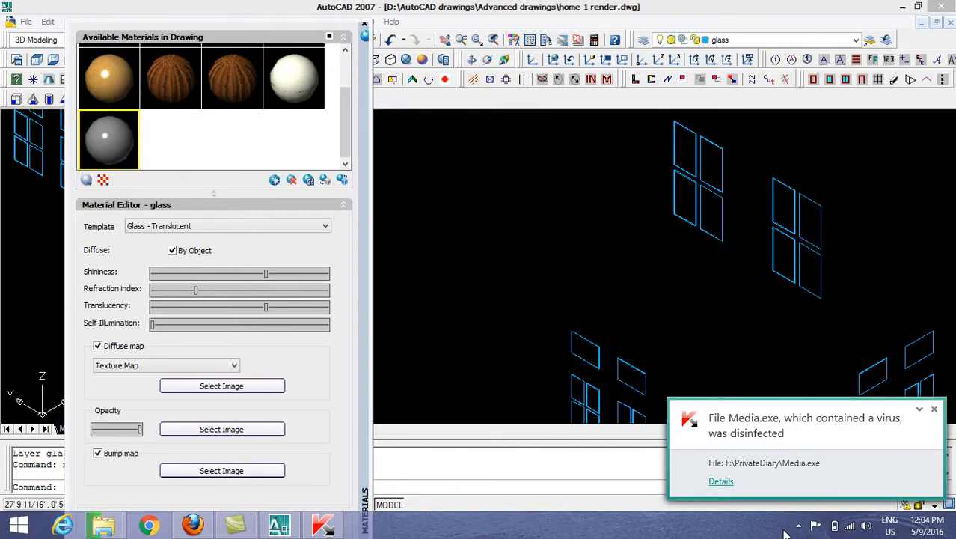
pyautogui.click(798, 526)
# Lower the glass material's opacity to 56, raise its refraction index to just past mid-scale, and close the Materials palette
pyautogui.click(133, 207)
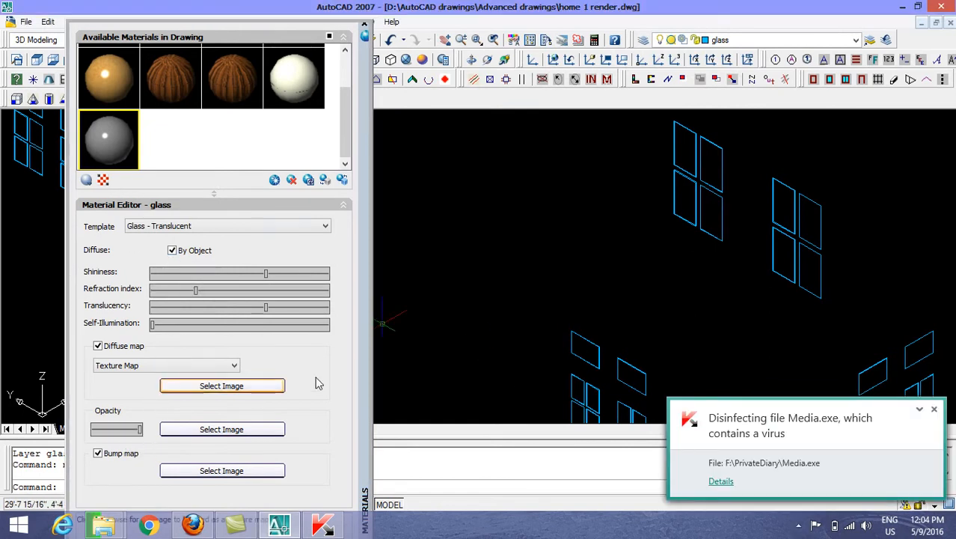
pyautogui.moveTo(139, 430); pyautogui.dragTo(120, 429)
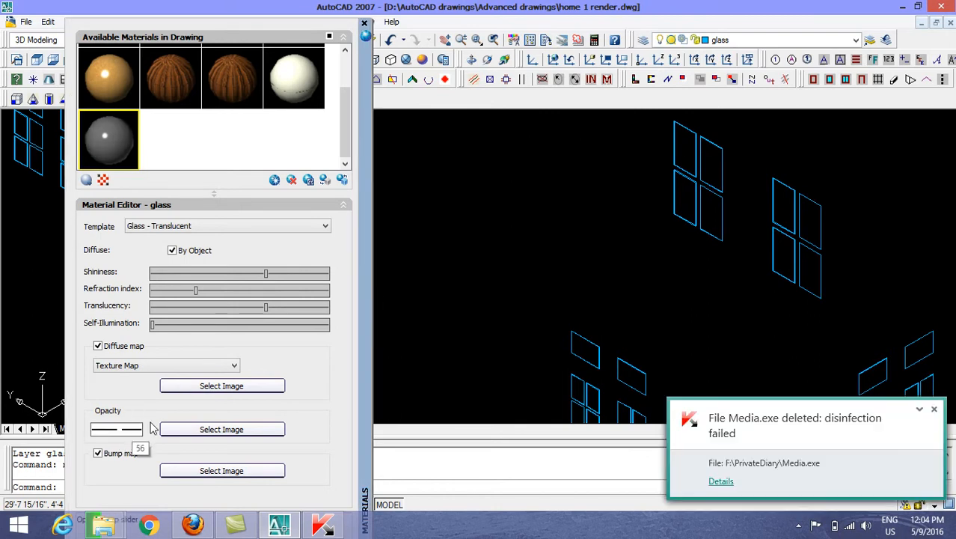
pyautogui.scroll(-5, 548, 232)
pyautogui.scroll(-2, 548, 233)
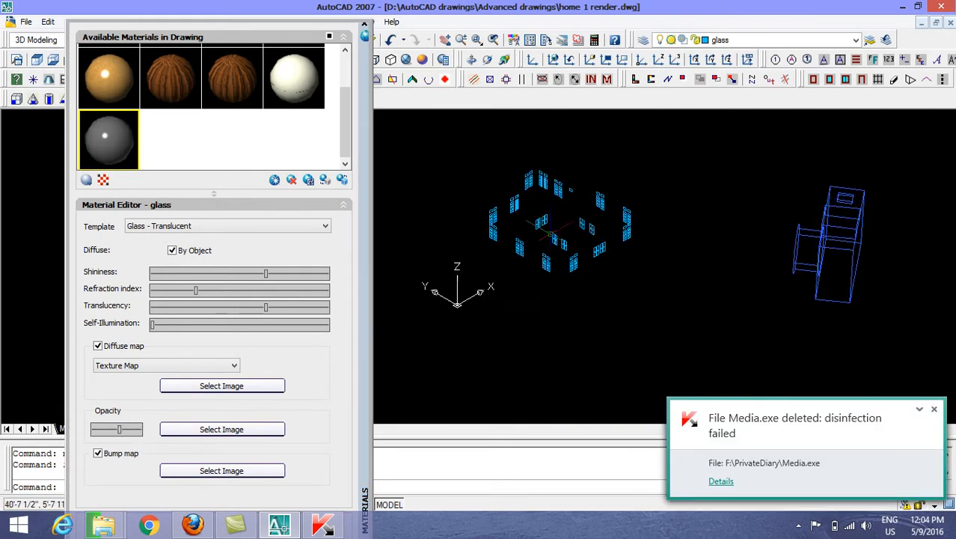
pyautogui.click(253, 291)
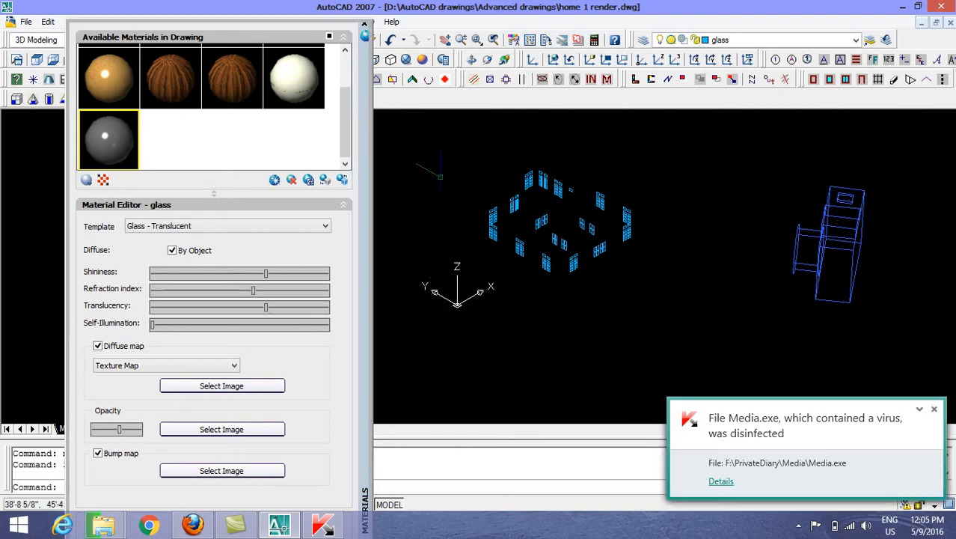
pyautogui.click(113, 145)
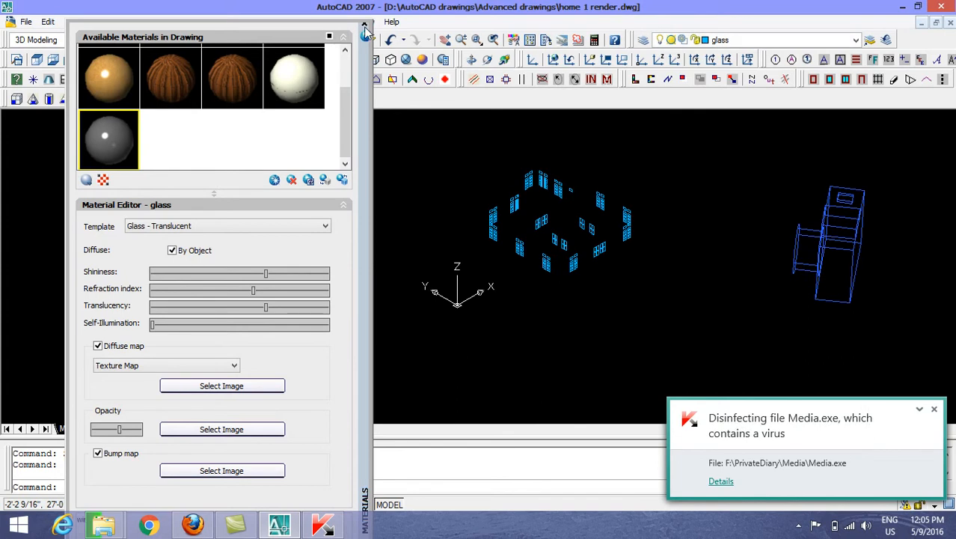
pyautogui.click(365, 24)
pyautogui.press('Escape')
pyautogui.press('Escape')
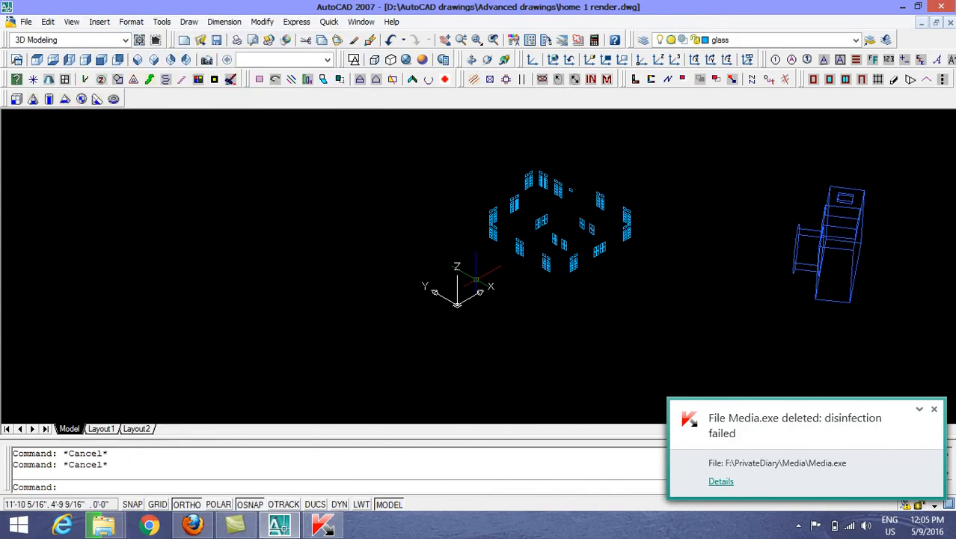
# Restore the Camera1 view from the View Manager to look at the glass panes against the background image
pyautogui.write('v')
pyautogui.press('Return')
pyautogui.click(349, 199)
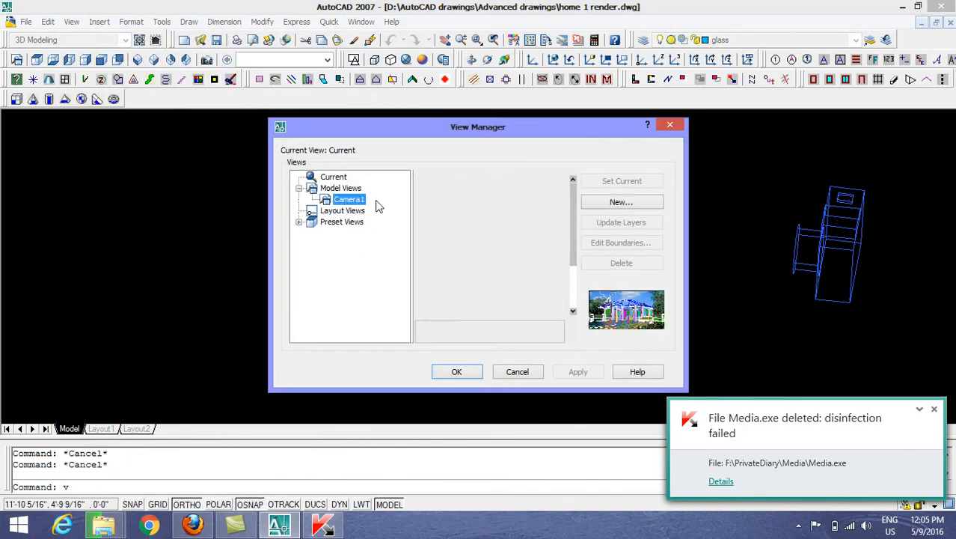
pyautogui.click(618, 187)
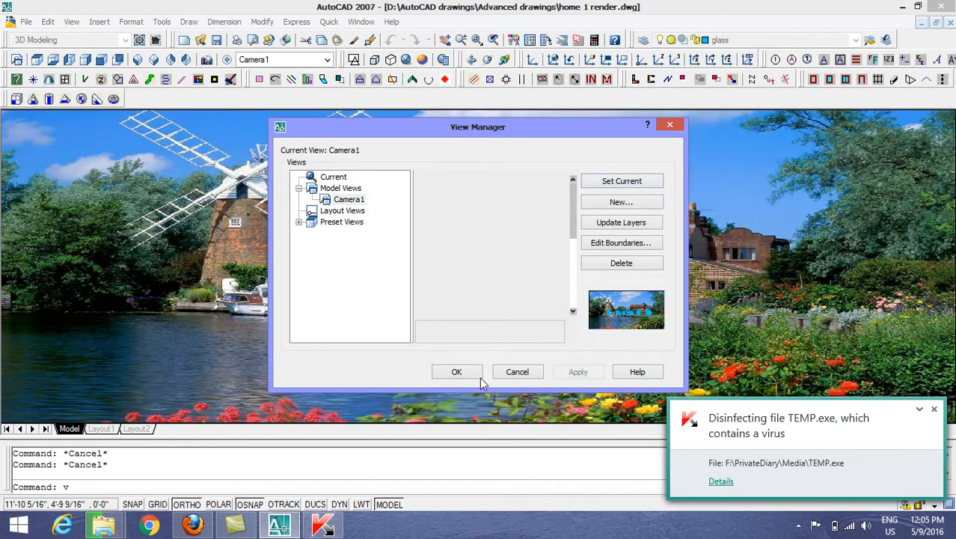
pyautogui.click(478, 373)
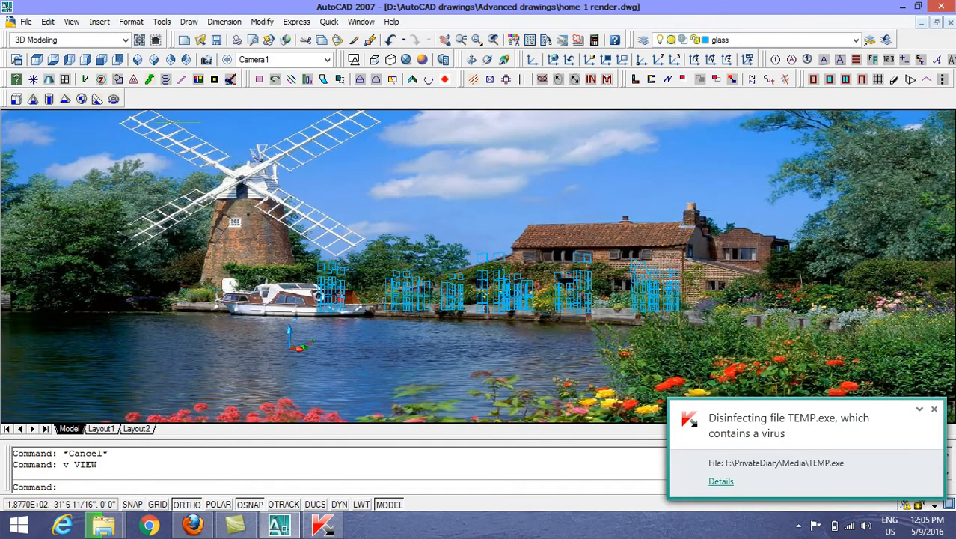
# Show the model in the 2D wireframe visual style from the southwest isometric view
pyautogui.click(356, 62)
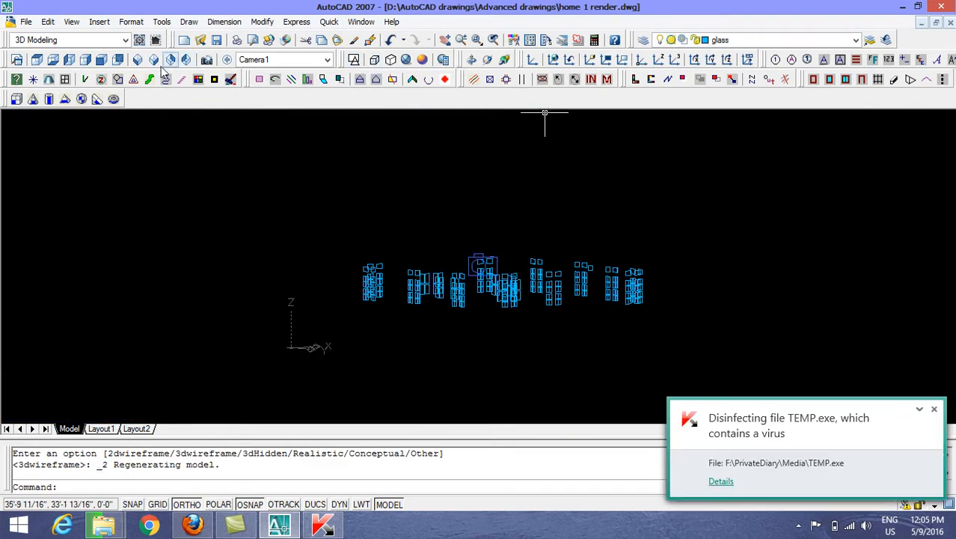
pyautogui.click(138, 59)
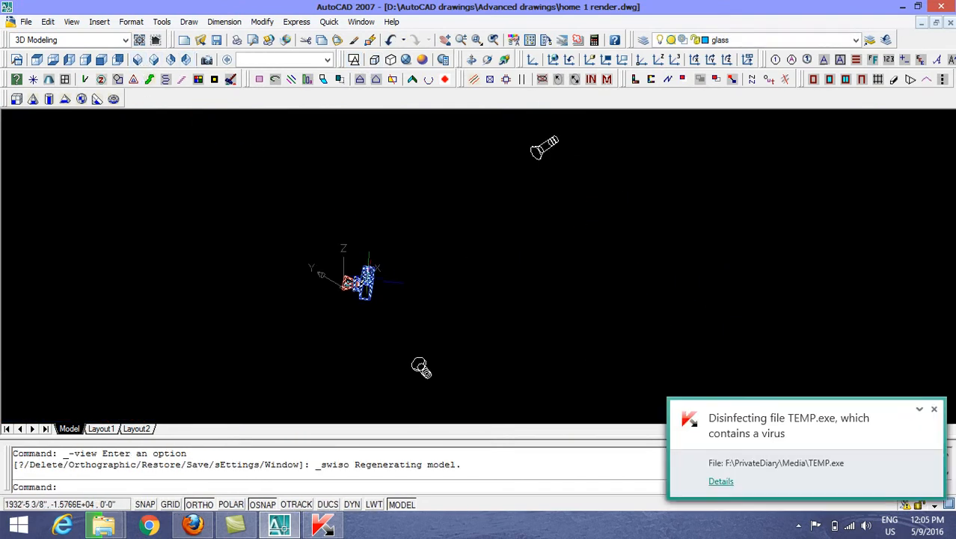
pyautogui.keyDown('shift'); pyautogui.moveTo(420, 367); pyautogui.dragTo(397, 367, button='middle'); pyautogui.keyUp('shift')
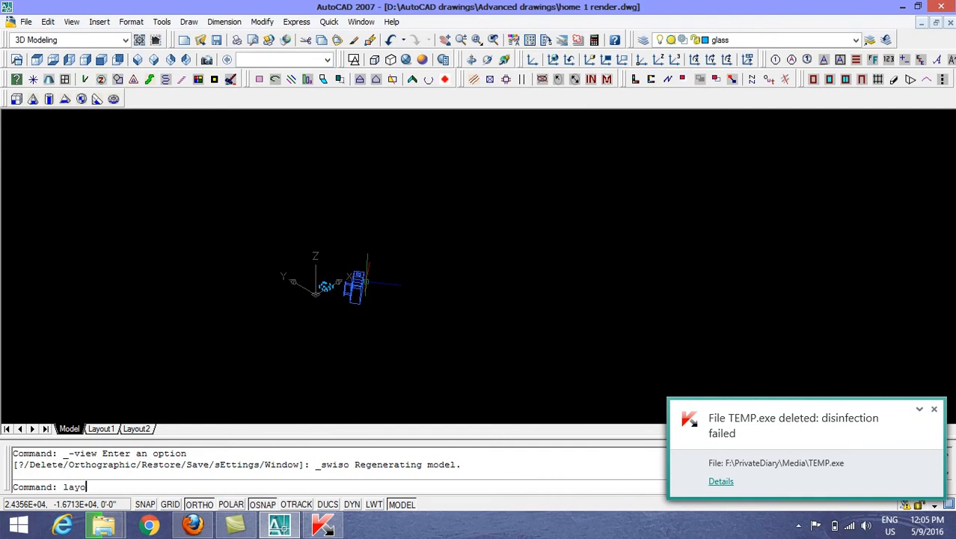
# Turn on all layers with LAYON and set the UCS to World
pyautogui.press('Return')
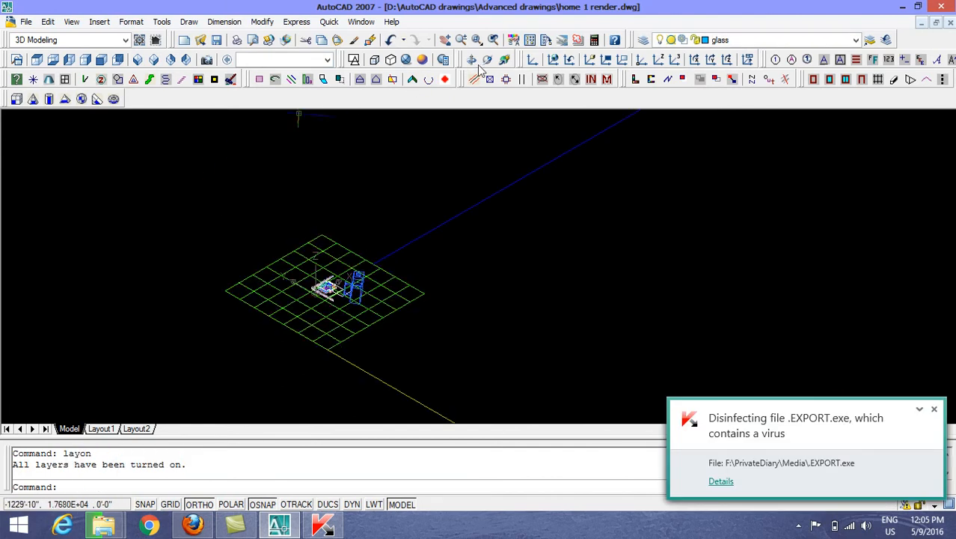
pyautogui.click(552, 64)
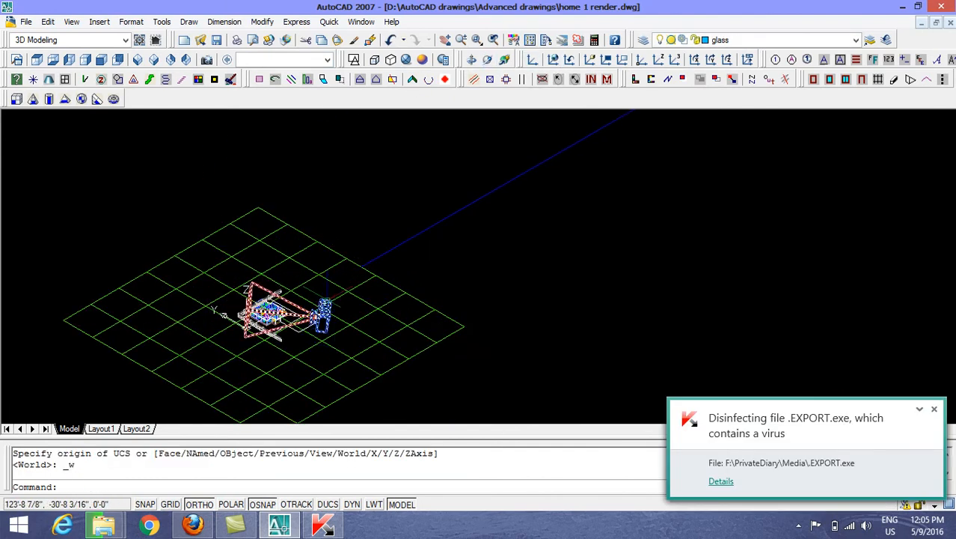
# Move the camera toward the house by stretching its position grip about 9'-2" along the 180° direction
pyautogui.scroll(2, 315, 315)
pyautogui.moveTo(325, 325); pyautogui.dragTo(463, 348, button='middle')
pyautogui.scroll(5, 464, 348)
pyautogui.moveTo(570, 335); pyautogui.dragTo(738, 279, button='middle')
pyautogui.scroll(4, 727, 242)
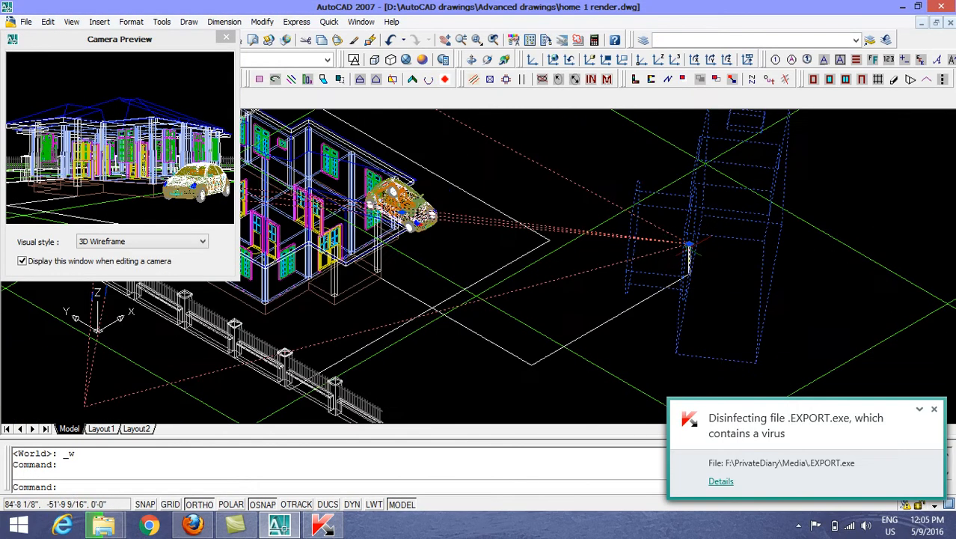
pyautogui.click(688, 244)
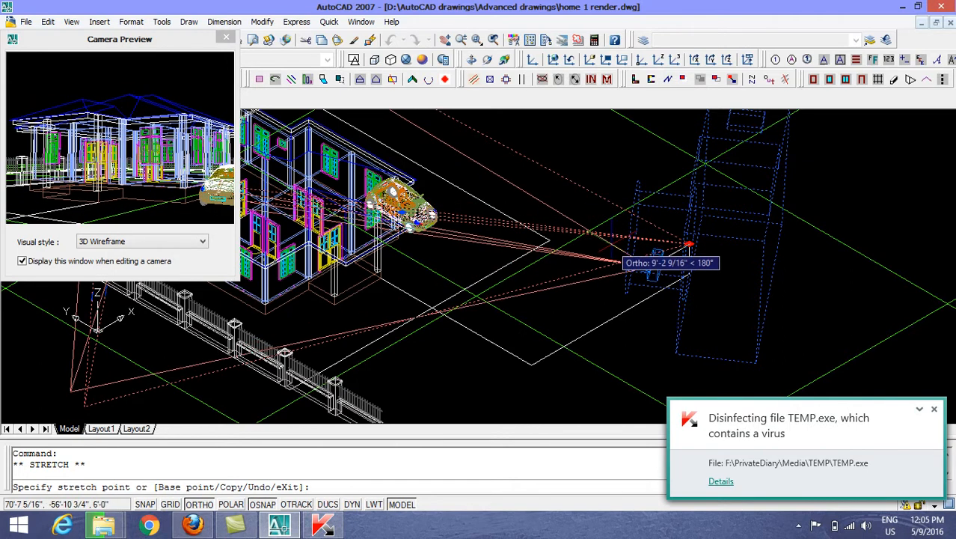
pyautogui.press('Escape')
pyautogui.press('Escape')
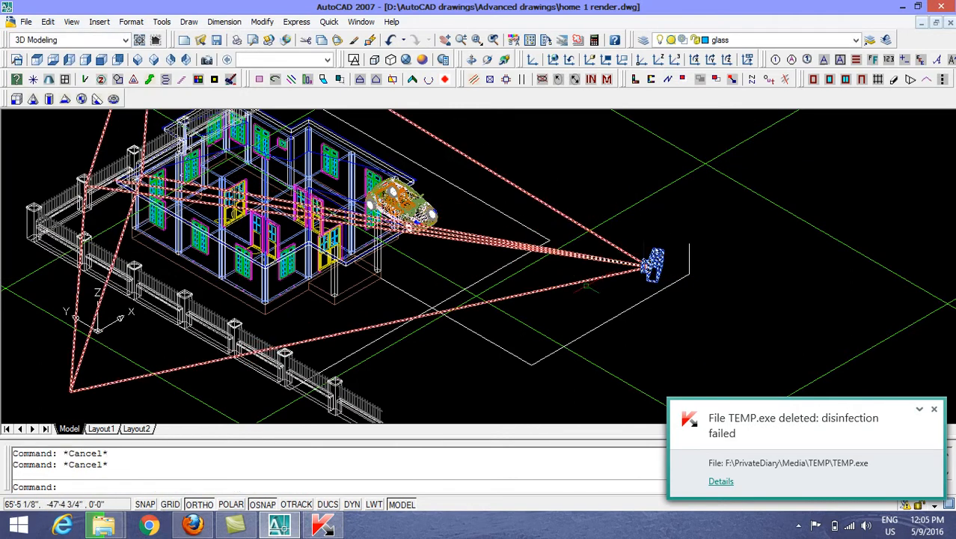
# Set the Camera1 view current through the View Manager
pyautogui.write('v')
pyautogui.press('Return')
pyautogui.click(348, 199)
pyautogui.click(579, 372)
pyautogui.click(456, 372)
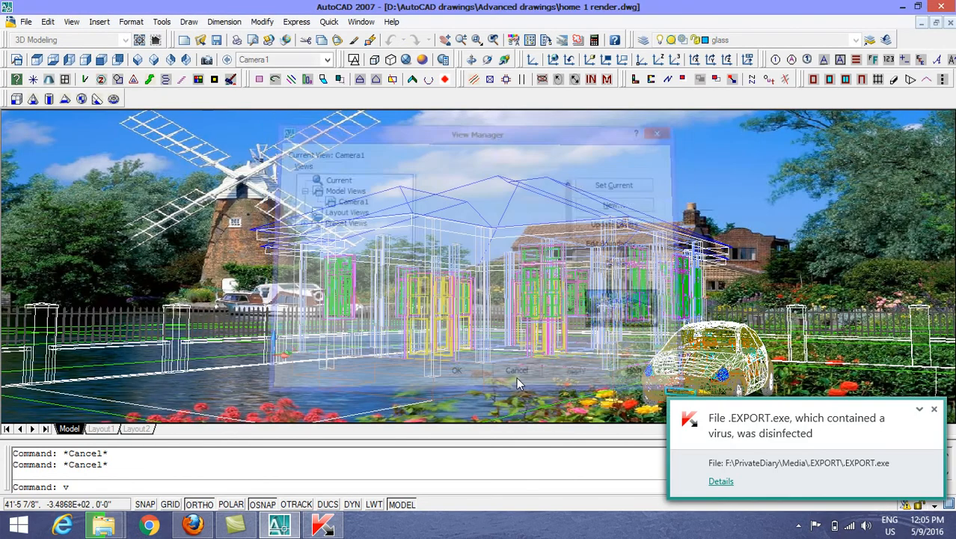
# Check the render preset and output size in the Advanced Render Settings, and close the palette
pyautogui.write('rpr')
pyautogui.press('Return')
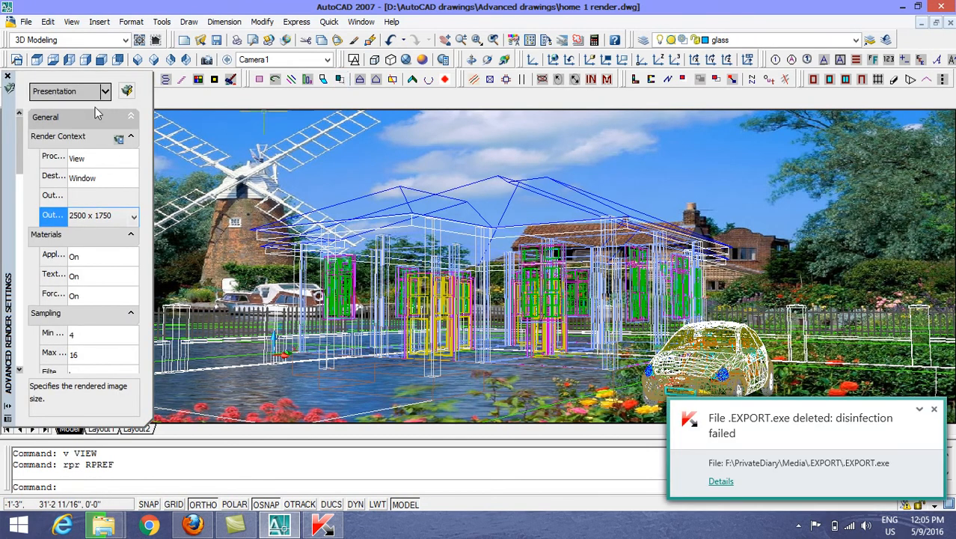
pyautogui.click(7, 77)
# Accept the existing FACETRES value of 10 and regenerate the model
pyautogui.write('f')
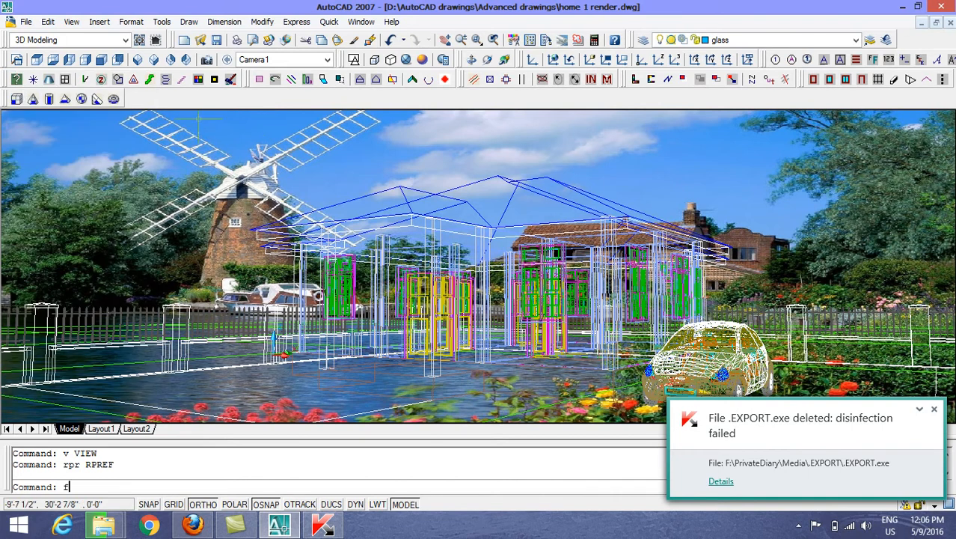
pyautogui.write('ace')
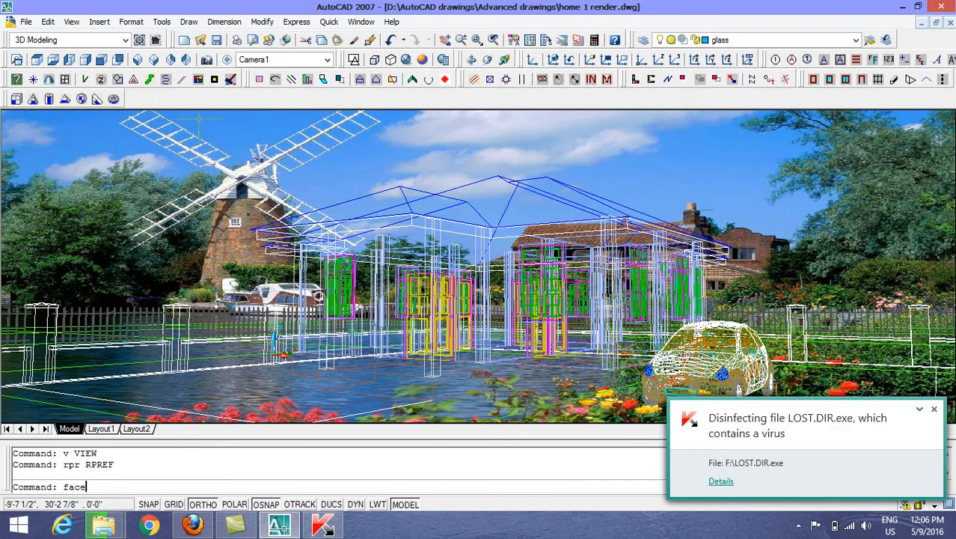
pyautogui.write('tres')
pyautogui.press('Return')
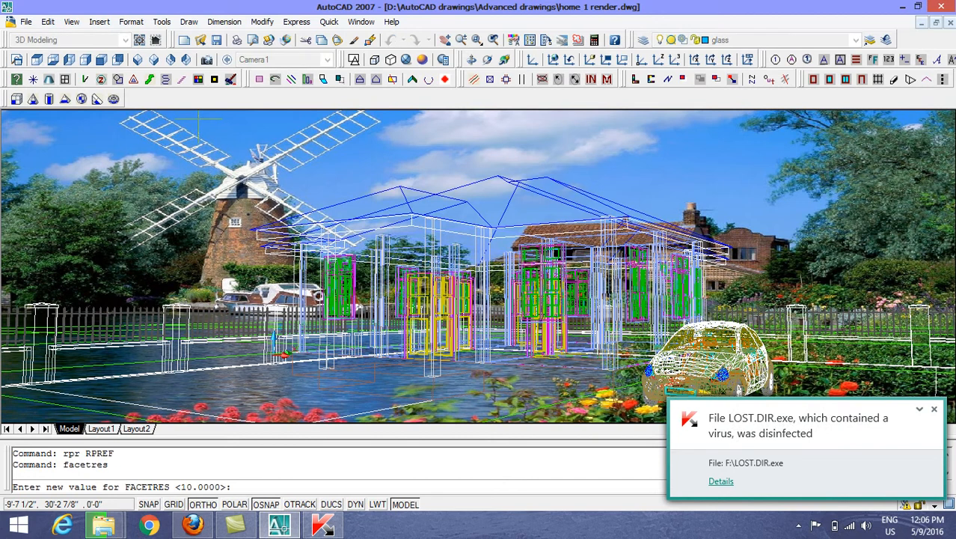
pyautogui.press('Return')
pyautogui.write('re')
pyautogui.press('Return')
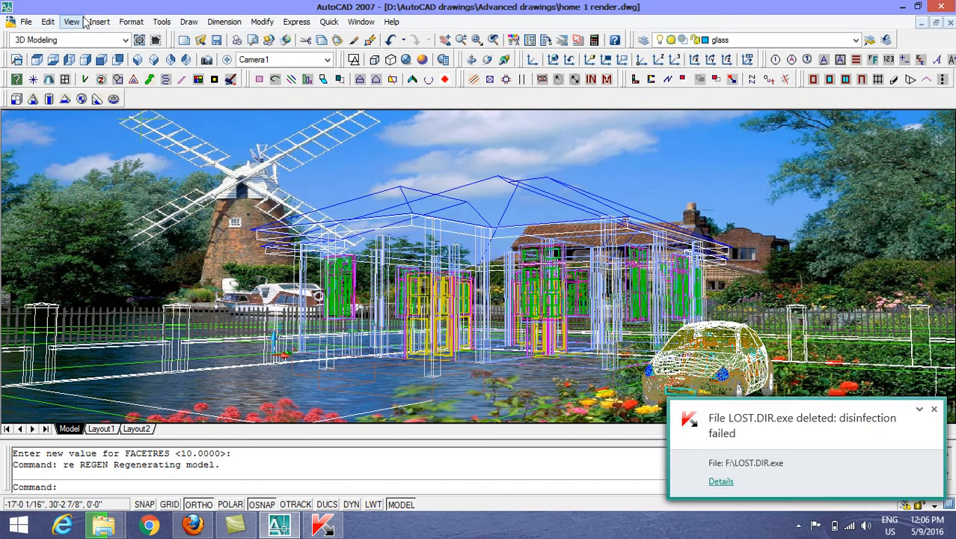
# Render the Camera1 view and minimize both the Render window and the main drawing window while it processes
pyautogui.write('rr')
pyautogui.press('Return')
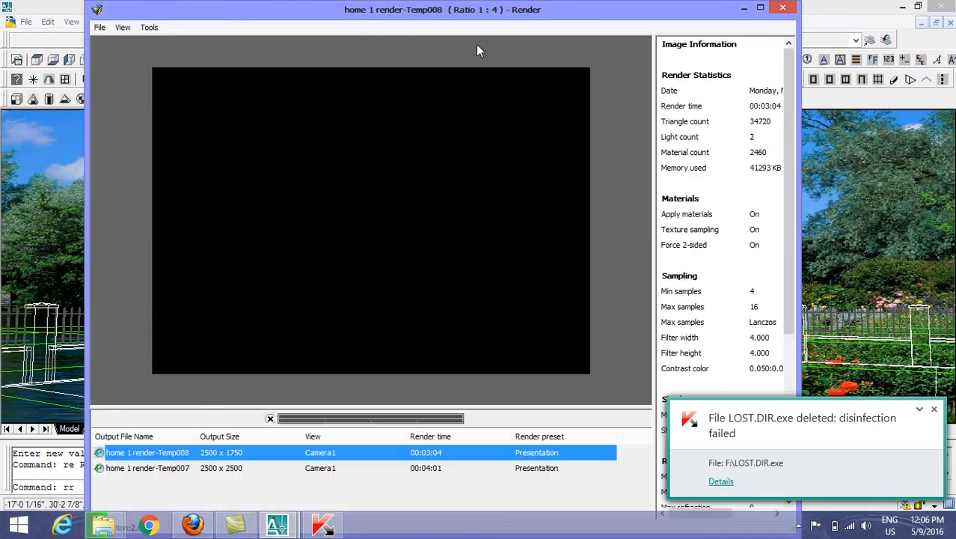
pyautogui.click(744, 8)
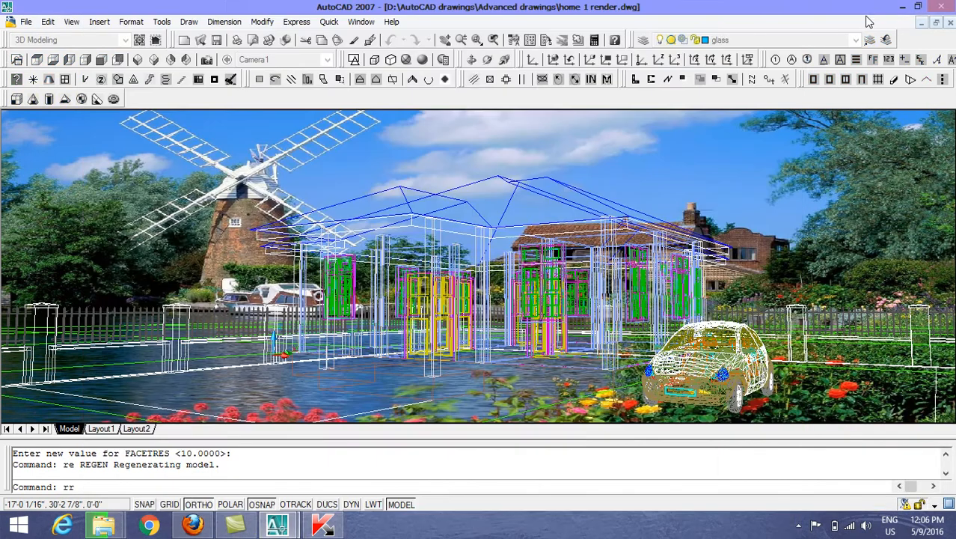
pyautogui.click(903, 7)
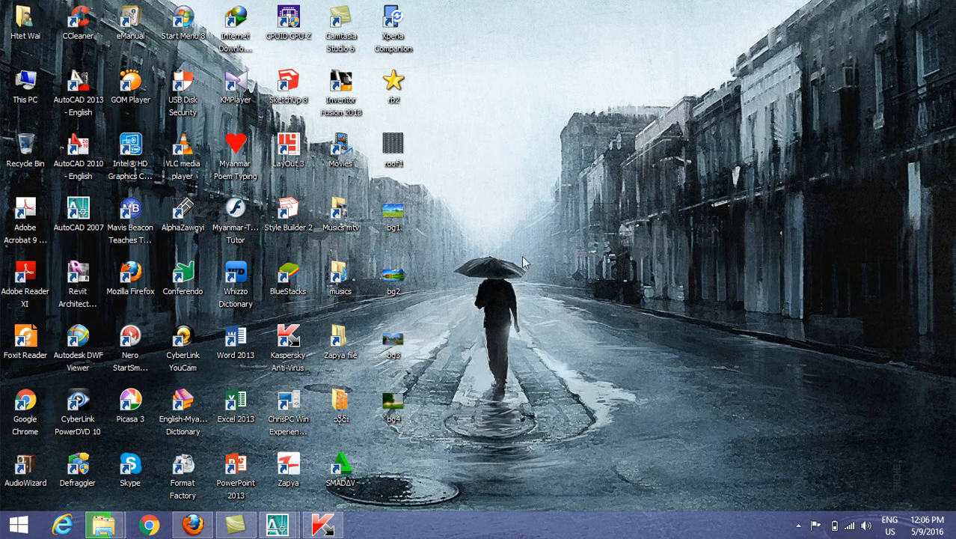
# Refresh the desktop and bring up the antivirus program's Detailed Reports window to check the detected files
pyautogui.rightClick(559, 225)
pyautogui.click(573, 250)
pyautogui.click(321, 525)
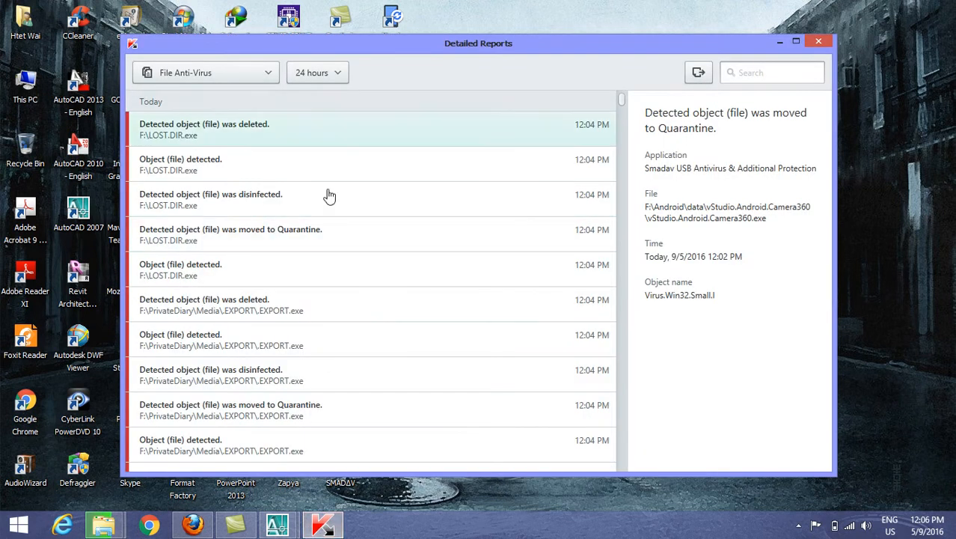
pyautogui.click(800, 527)
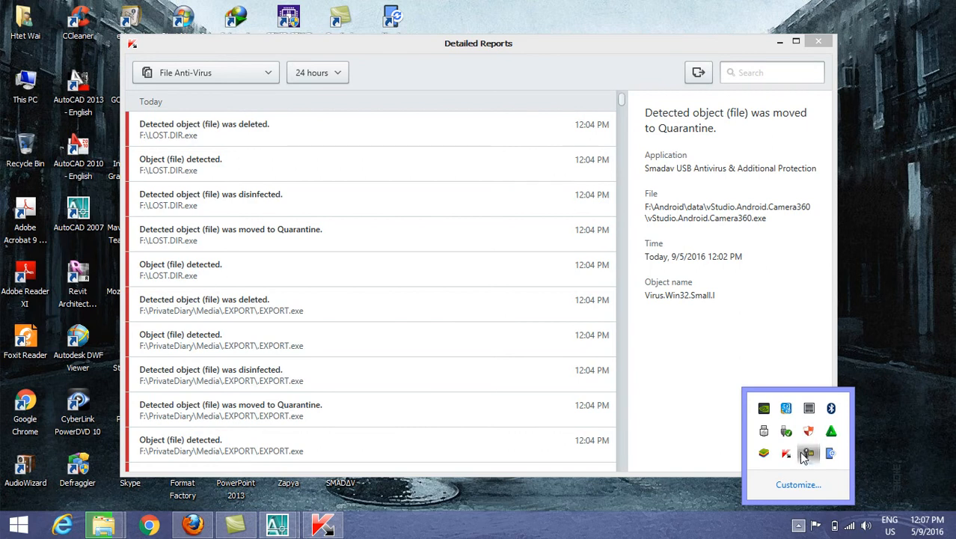
pyautogui.click(804, 457)
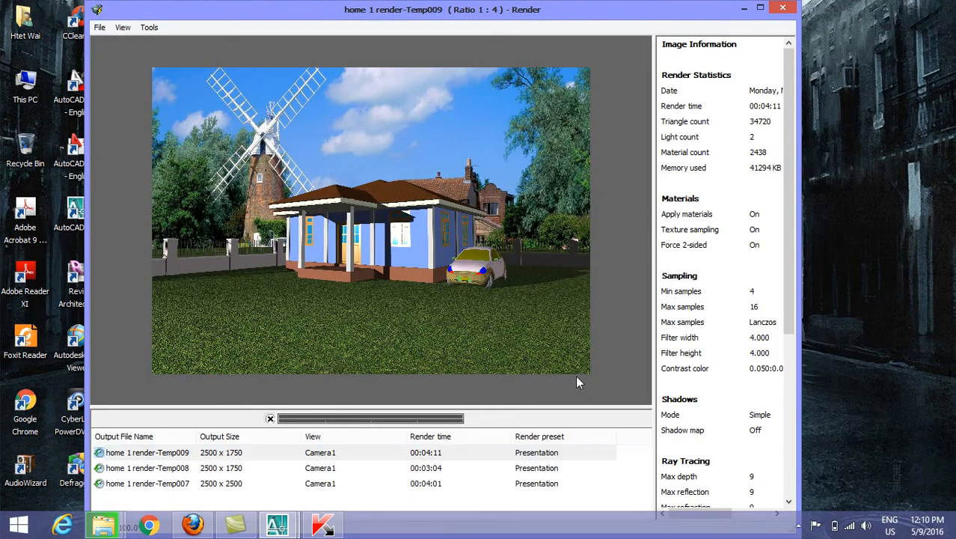
pyautogui.click(798, 523)
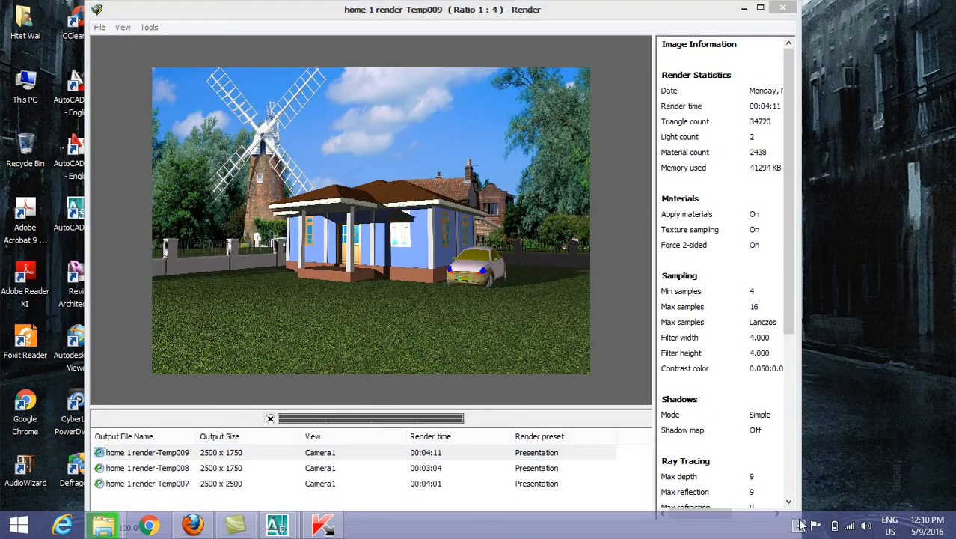
pyautogui.click(870, 430)
# Save the finished render to the Desktop as a JPEG named home1 ph with the default image options, and close the Render window
pyautogui.click(100, 28)
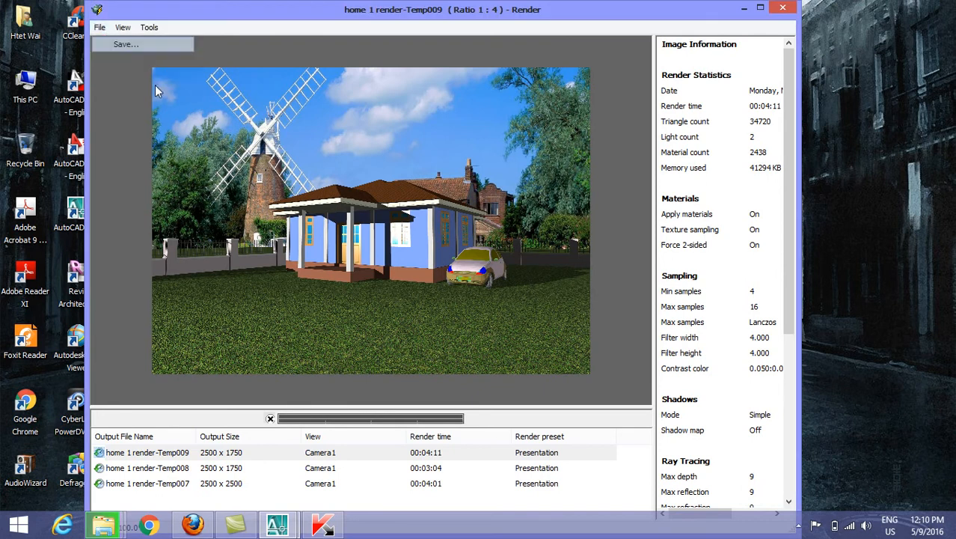
pyautogui.click(116, 43)
pyautogui.click(422, 389)
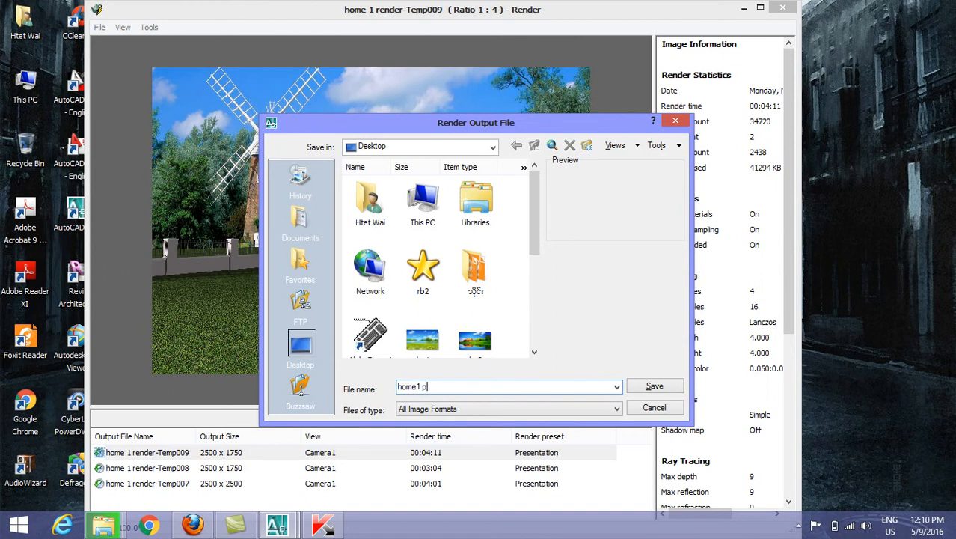
pyautogui.click(451, 409)
pyautogui.click(445, 469)
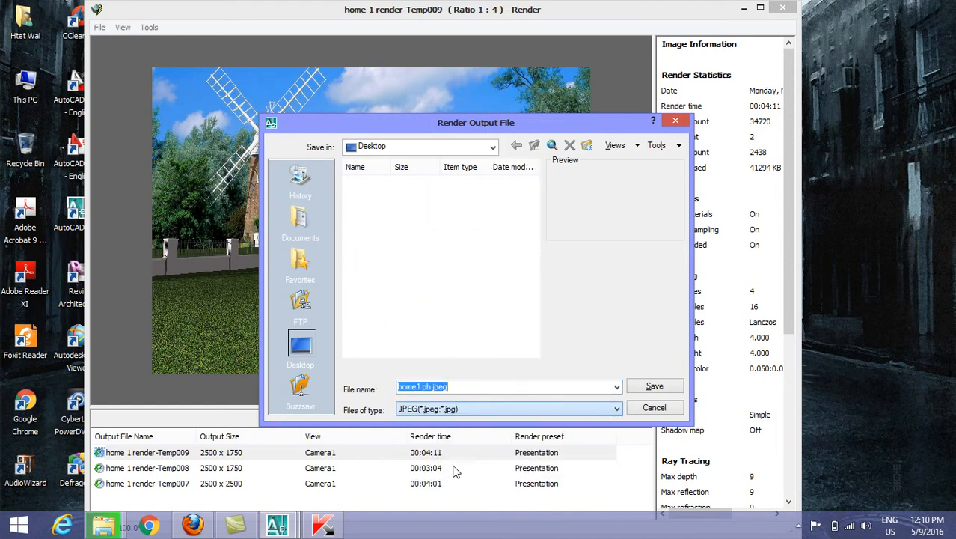
pyautogui.click(637, 387)
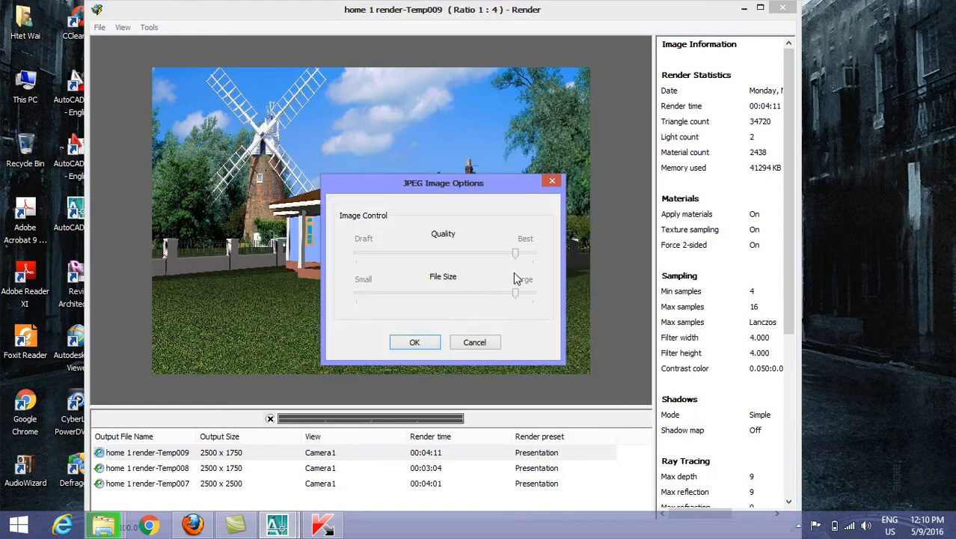
pyautogui.click(415, 343)
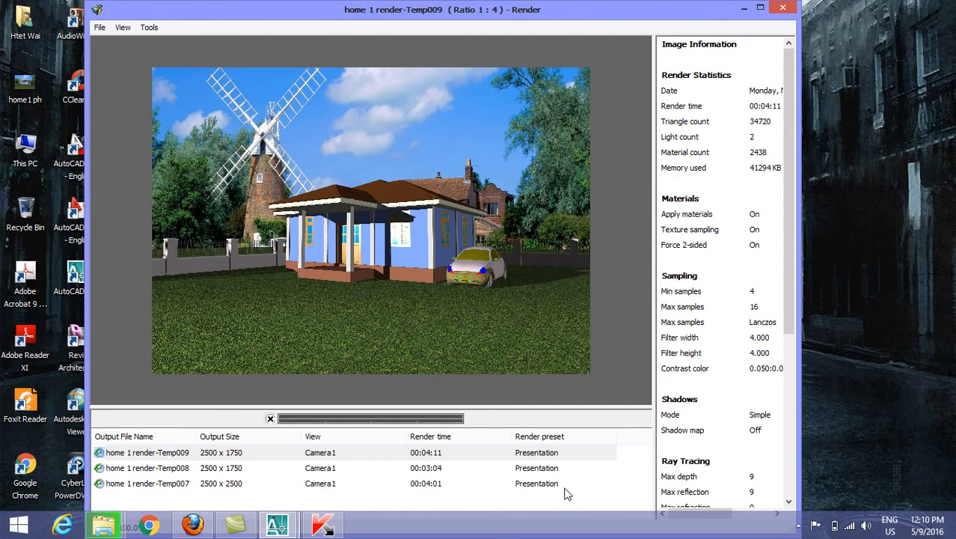
pyautogui.click(782, 8)
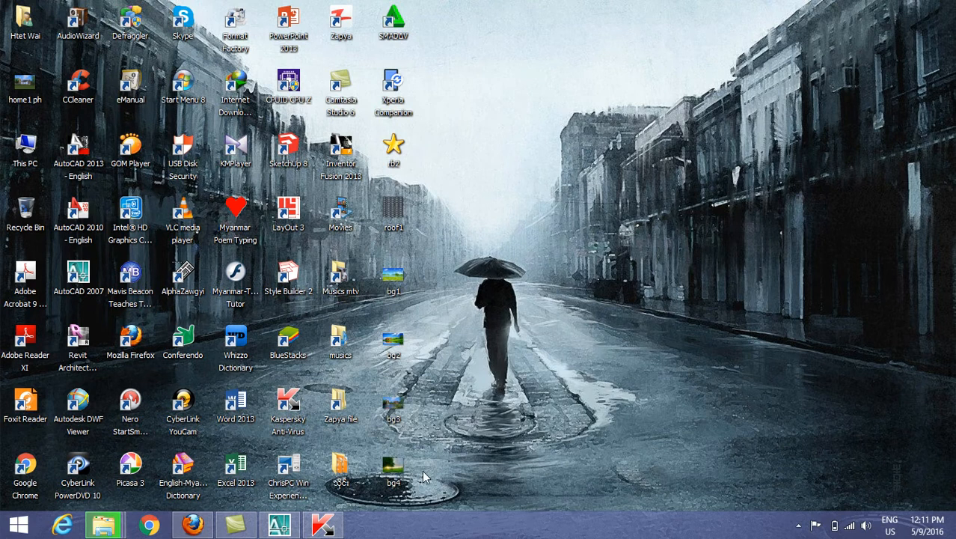
# Preview the home1 ph image from the desktop and examine the front and side windows' glass up close
pyautogui.rightClick(23, 96)
pyautogui.click(44, 60)
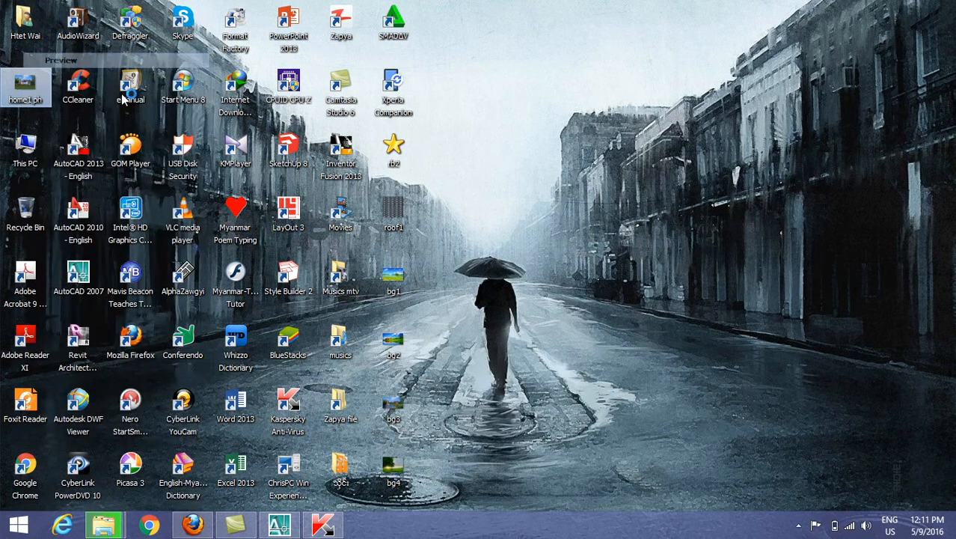
pyautogui.scroll(2, 576, 273)
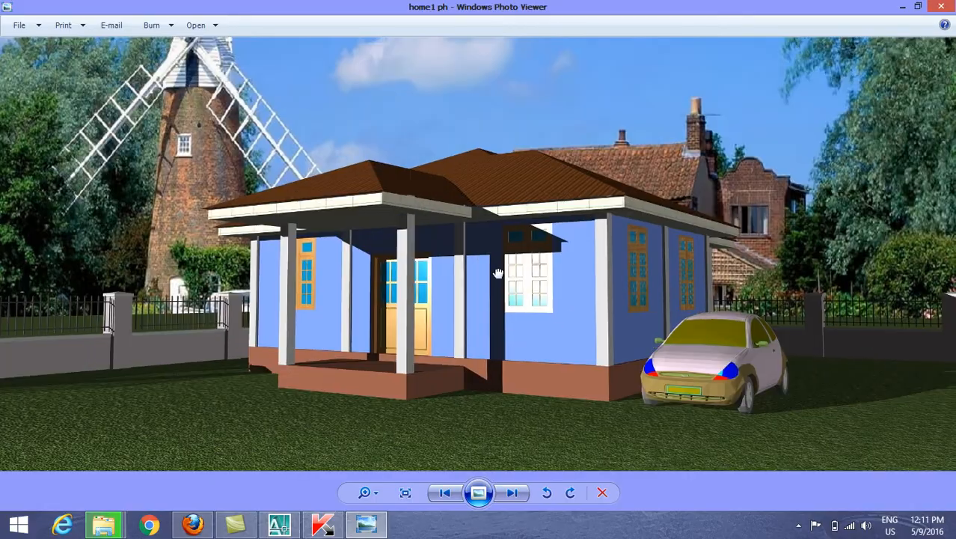
pyautogui.scroll(2, 666, 235)
pyautogui.moveTo(596, 256); pyautogui.dragTo(714, 256)
pyautogui.moveTo(653, 246); pyautogui.dragTo(602, 257)
pyautogui.scroll(5, 524, 258)
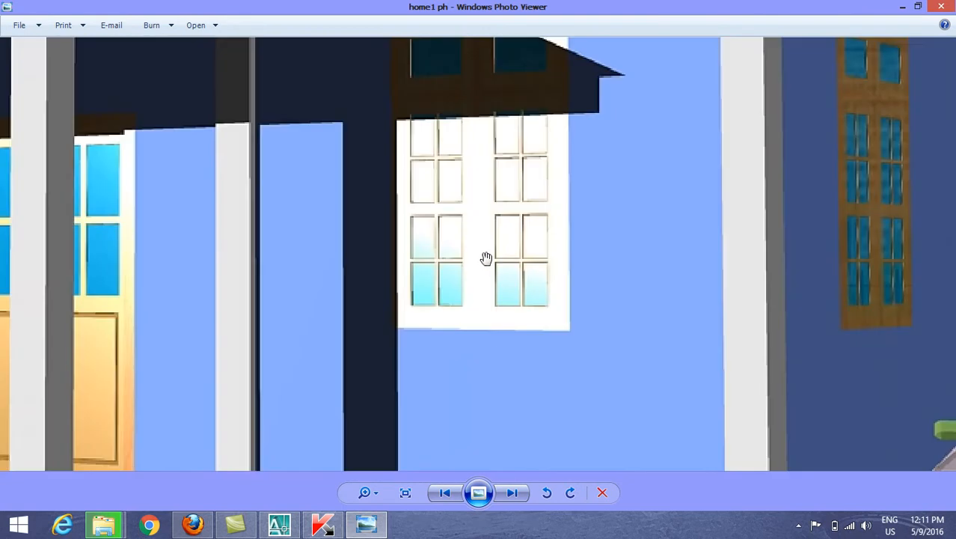
pyautogui.scroll(-3, 395, 256)
pyautogui.moveTo(852, 256); pyautogui.dragTo(687, 263)
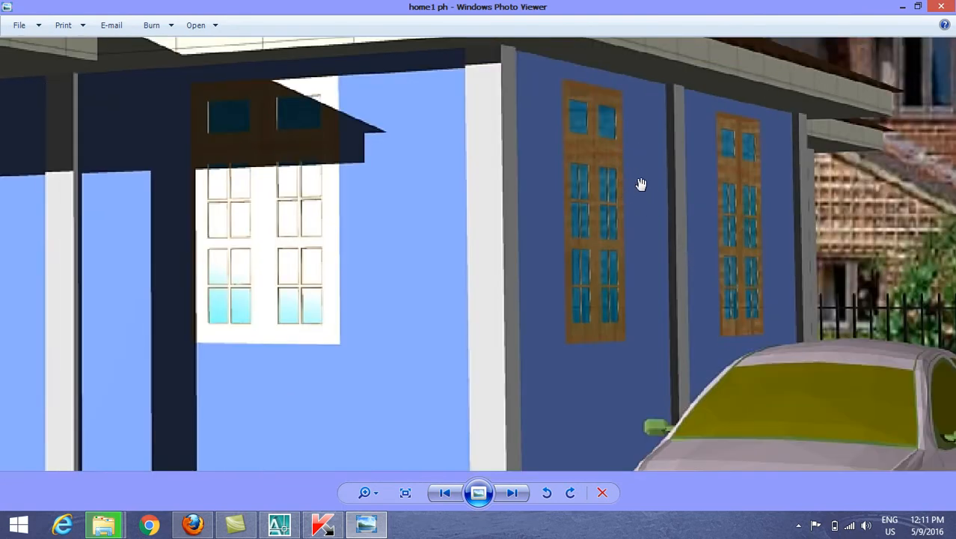
pyautogui.scroll(-5, 653, 201)
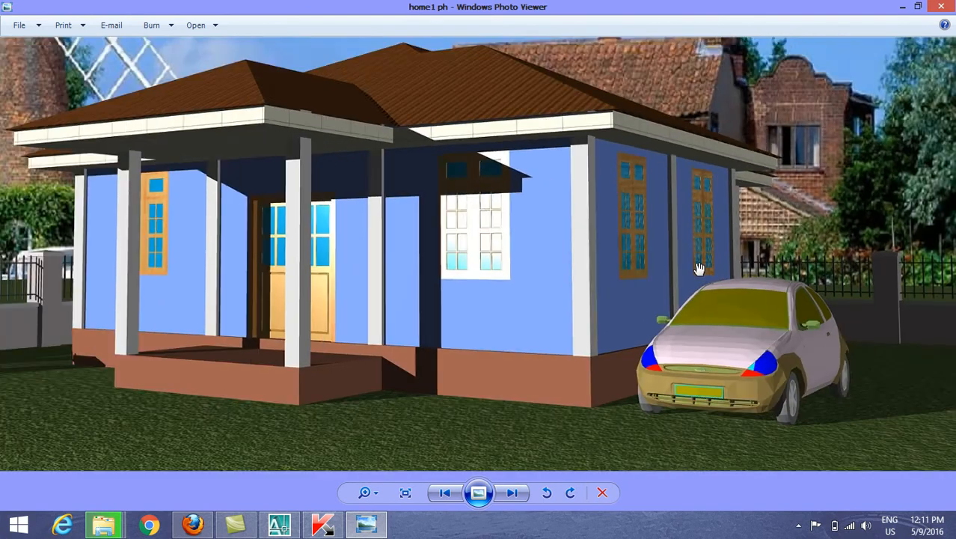
# Examine the entrance door and porch in the rendered image, and the whole house against the landscape background
pyautogui.scroll(3, 384, 292)
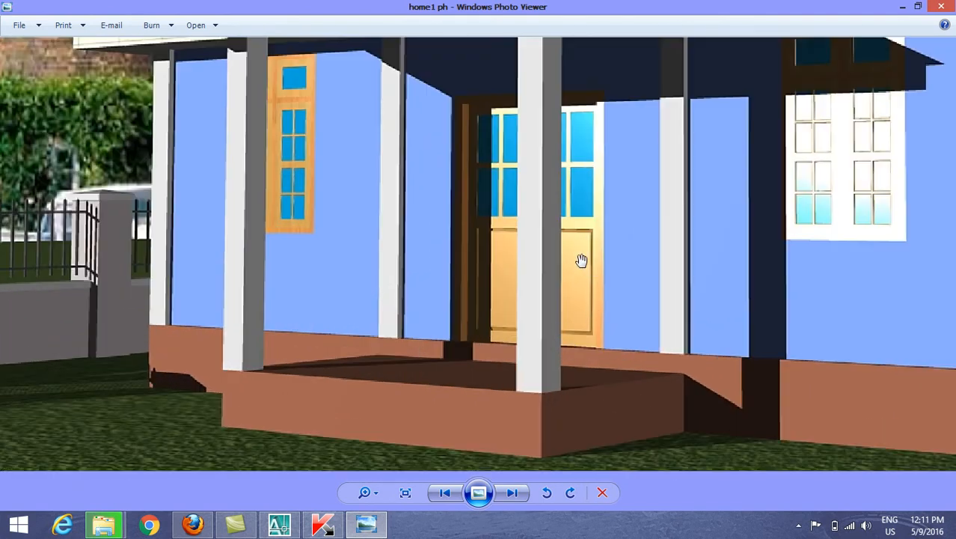
pyautogui.scroll(-2, 583, 265)
pyautogui.scroll(-2, 582, 280)
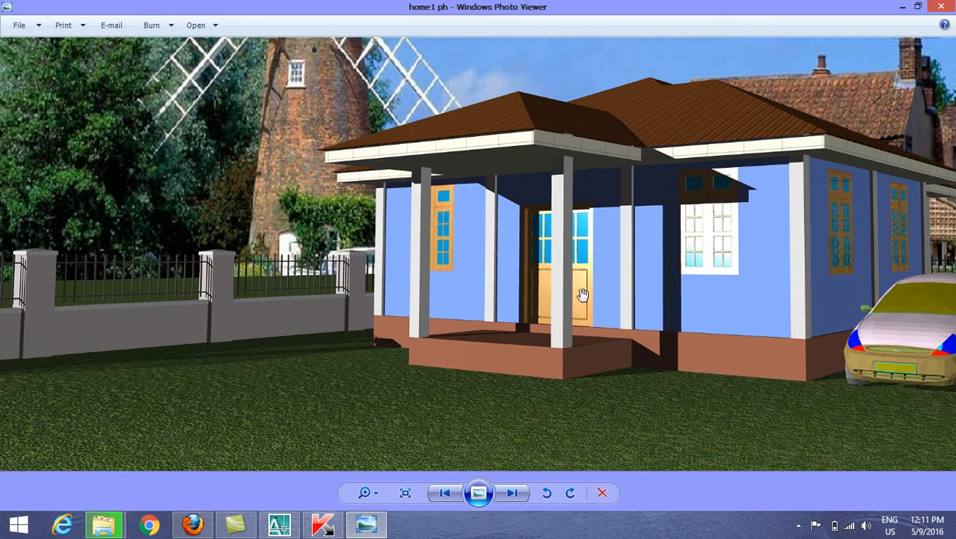
pyautogui.scroll(-5, 522, 302)
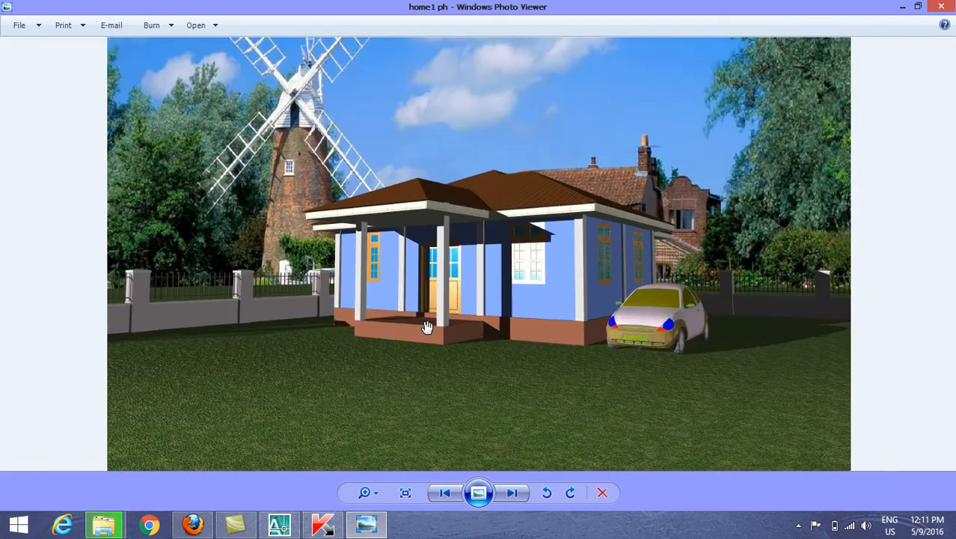
pyautogui.scroll(3, 426, 326)
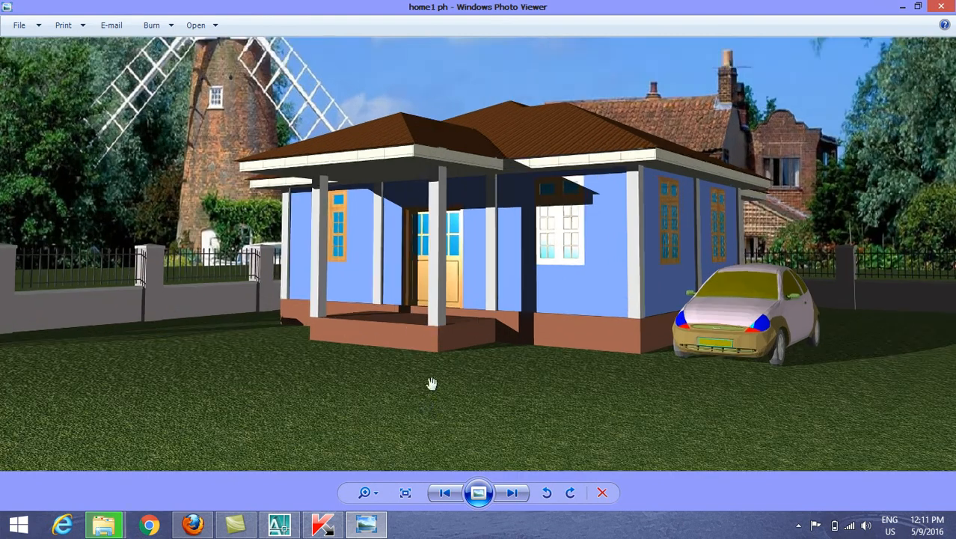
pyautogui.scroll(-3, 428, 366)
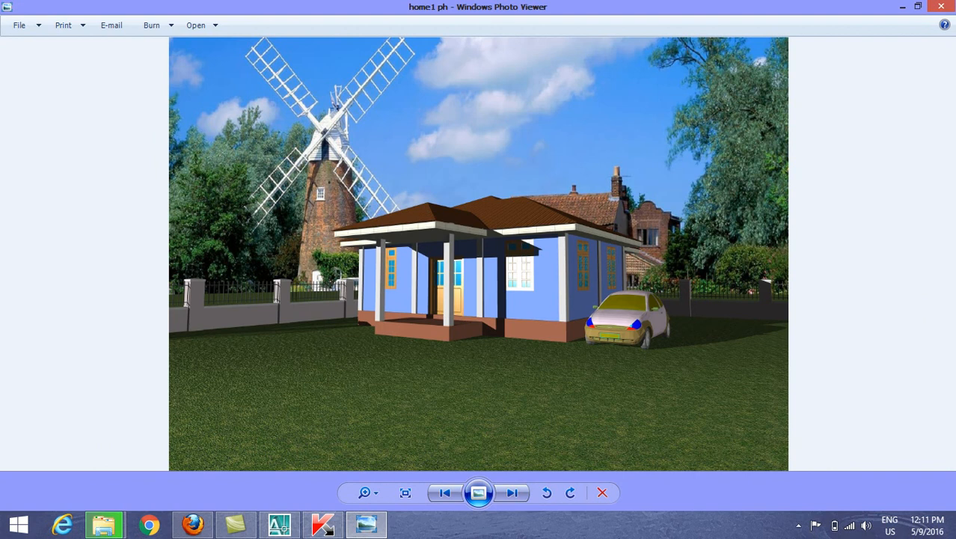
pyautogui.click(799, 525)
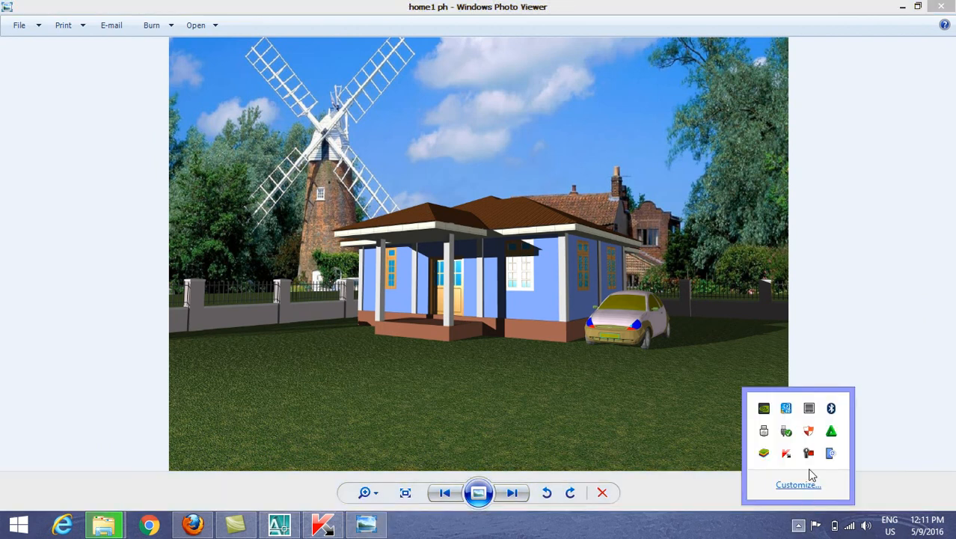
pyautogui.click(812, 454)
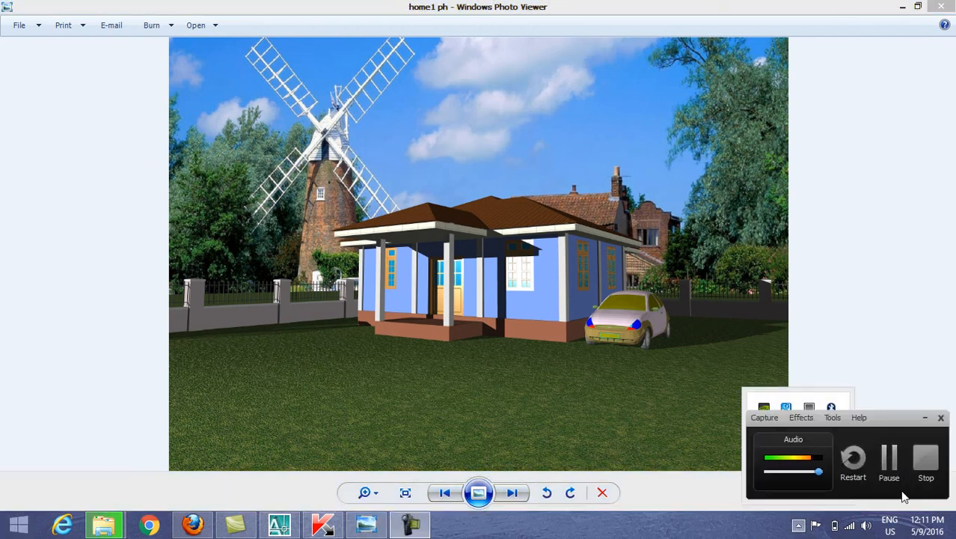